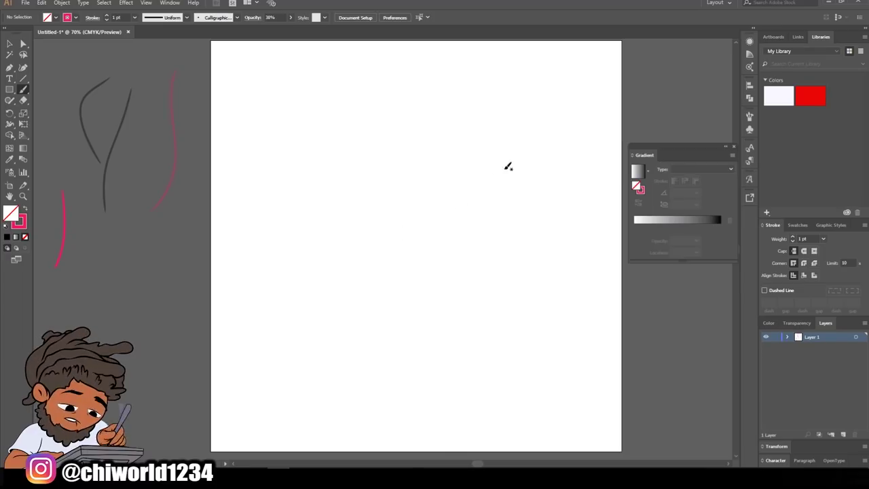
# - Sketch the rough mandrill head shape in pink paintbrush strokes
pyautogui.moveTo(508, 166)
pyautogui.mouseDown()
pyautogui.moveTo(467, 148)
pyautogui.moveTo(393, 213)
pyautogui.moveTo(322, 252)
pyautogui.moveTo(452, 221)
pyautogui.moveTo(343, 182)
pyautogui.moveTo(330, 251)
pyautogui.moveTo(343, 254)
pyautogui.moveTo(348, 289)
pyautogui.moveTo(390, 314)
pyautogui.moveTo(333, 430)
pyautogui.mouseUp()
pyautogui.press('v')
pyautogui.moveTo(305, 107); pyautogui.dragTo(555, 430)
pyautogui.scroll(-1, 562, 374)
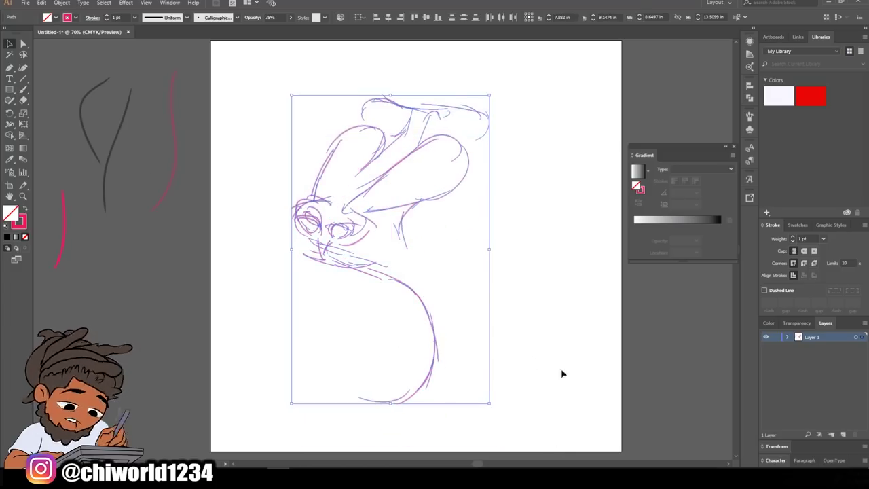
pyautogui.click(562, 373)
pyautogui.press('b')
# - Sketch the fangs, eyes, lower jaw curve, throat line and lower teeth
pyautogui.moveTo(401, 277)
pyautogui.mouseDown()
pyautogui.moveTo(368, 329)
pyautogui.moveTo(383, 305)
pyautogui.mouseUp()
pyautogui.moveTo(319, 262); pyautogui.dragTo(309, 315)
pyautogui.moveTo(296, 258); pyautogui.dragTo(299, 231)
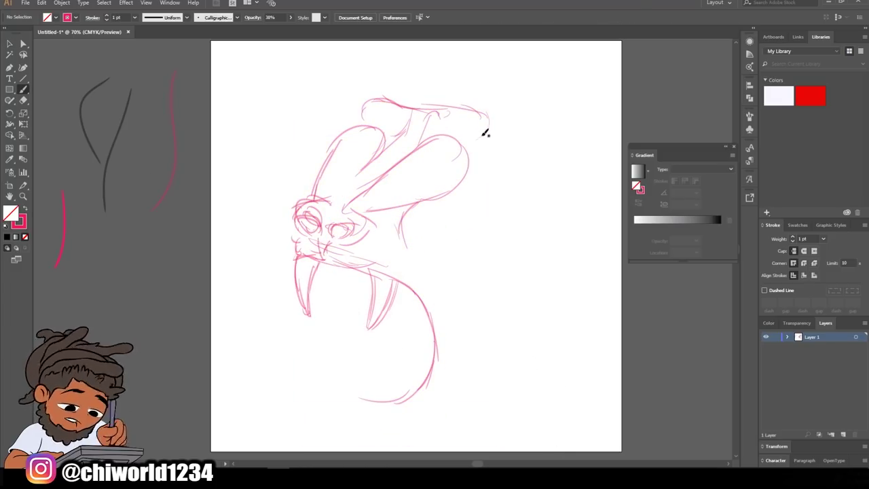
pyautogui.moveTo(400, 114)
pyautogui.mouseDown()
pyautogui.moveTo(367, 123)
pyautogui.moveTo(373, 70)
pyautogui.mouseUp()
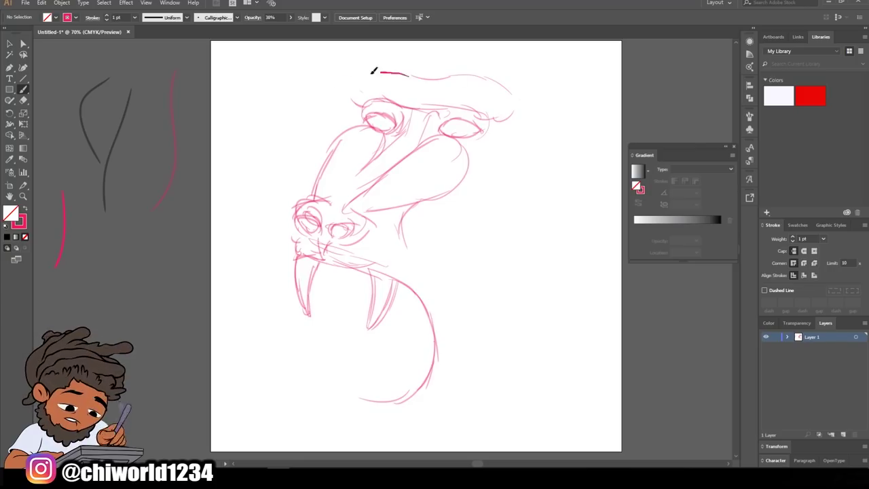
pyautogui.moveTo(431, 324); pyautogui.dragTo(329, 402)
pyautogui.moveTo(311, 277); pyautogui.dragTo(331, 405)
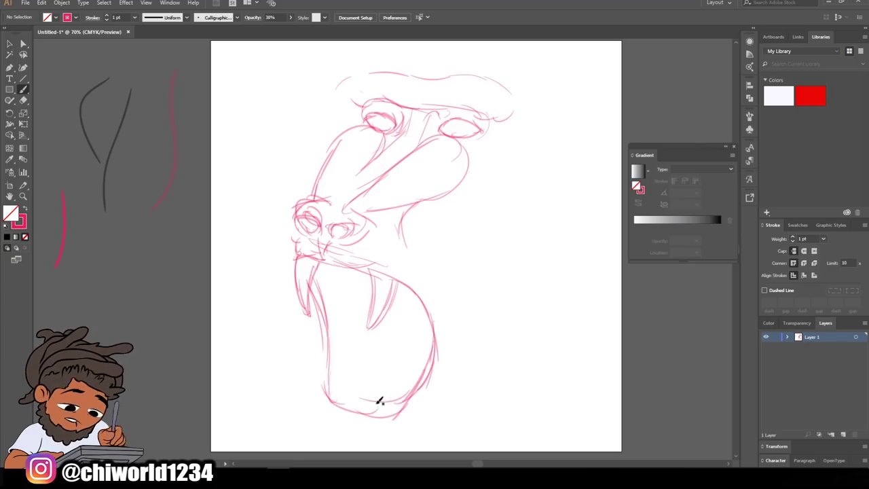
pyautogui.moveTo(400, 370); pyautogui.dragTo(397, 397)
pyautogui.moveTo(328, 365); pyautogui.dragTo(334, 391)
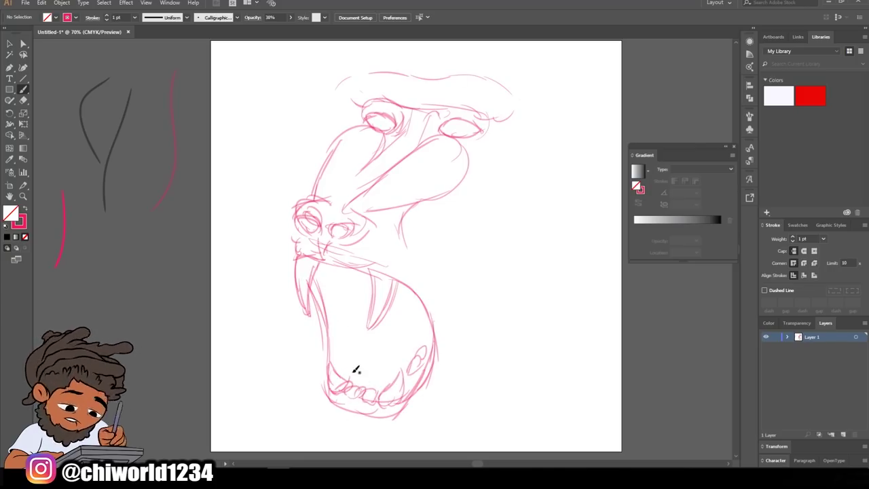
# - Sketch teeth and fang lines inside the open mouth and extend the jaw
pyautogui.moveTo(372, 298); pyautogui.dragTo(363, 329)
pyautogui.moveTo(411, 314); pyautogui.dragTo(391, 339)
pyautogui.moveTo(392, 296); pyautogui.dragTo(400, 356)
pyautogui.moveTo(348, 312); pyautogui.dragTo(366, 369)
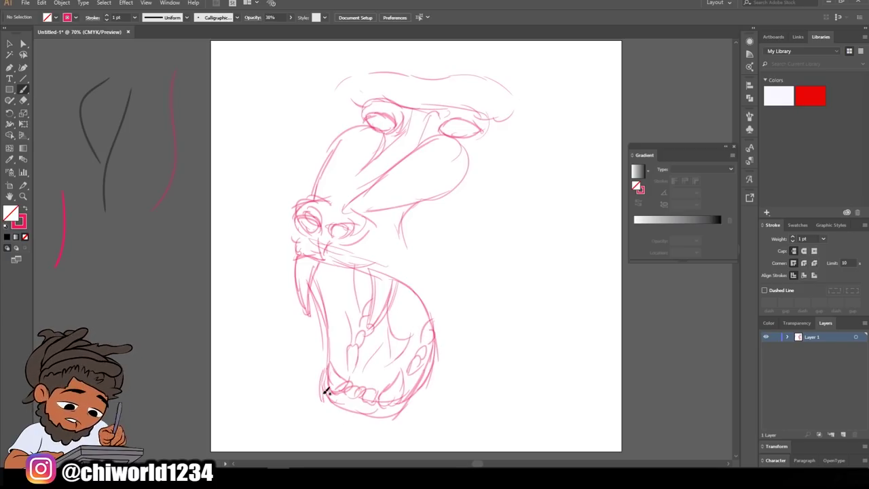
pyautogui.moveTo(324, 397); pyautogui.dragTo(434, 407)
pyautogui.moveTo(459, 353); pyautogui.dragTo(428, 415)
# - Add head outline, snout ridges, neck and fur lines, then select the whole sketch
pyautogui.moveTo(346, 81); pyautogui.dragTo(329, 148)
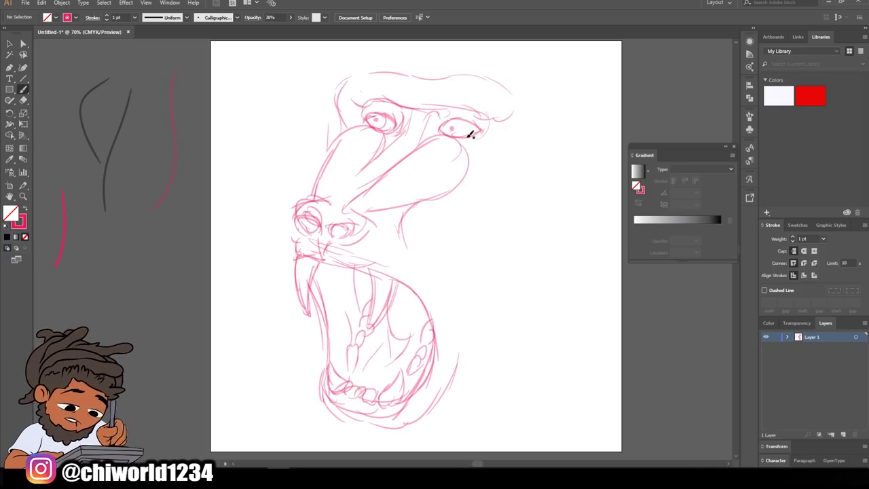
pyautogui.moveTo(366, 207); pyautogui.dragTo(464, 178)
pyautogui.moveTo(359, 185); pyautogui.dragTo(467, 146)
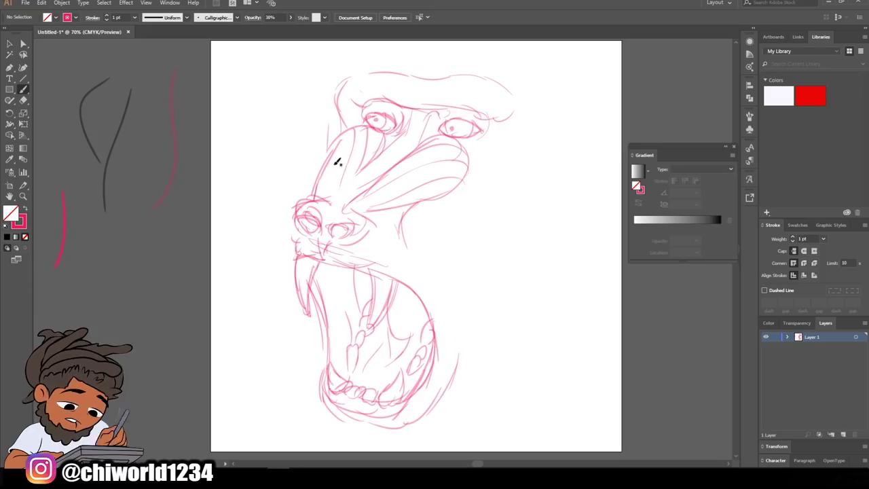
pyautogui.moveTo(343, 130); pyautogui.dragTo(318, 193)
pyautogui.moveTo(448, 192); pyautogui.dragTo(449, 314)
pyautogui.moveTo(486, 258); pyautogui.dragTo(558, 224)
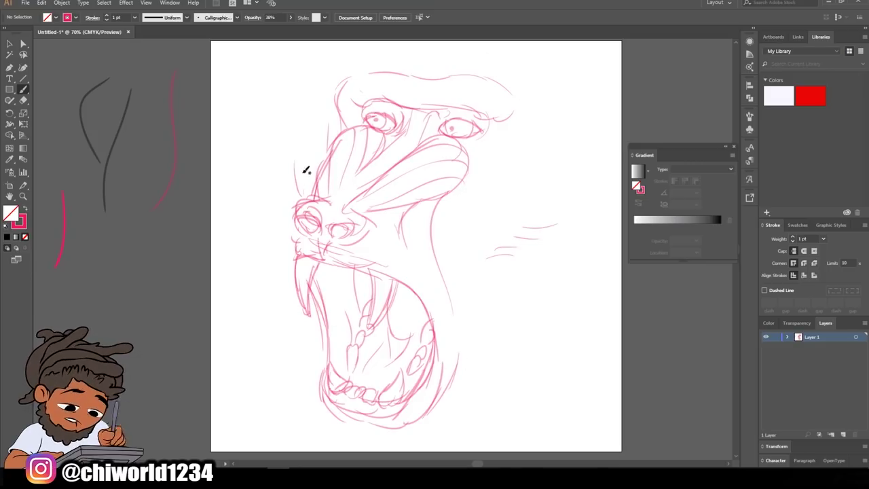
pyautogui.moveTo(310, 83); pyautogui.dragTo(305, 130)
pyautogui.press('v')
pyautogui.moveTo(282, 65); pyautogui.dragTo(490, 287)
# - Lower the sketch to 20% opacity and add a new layer for inking
pyautogui.click(290, 17)
pyautogui.moveTo(267, 30); pyautogui.dragTo(263, 31)
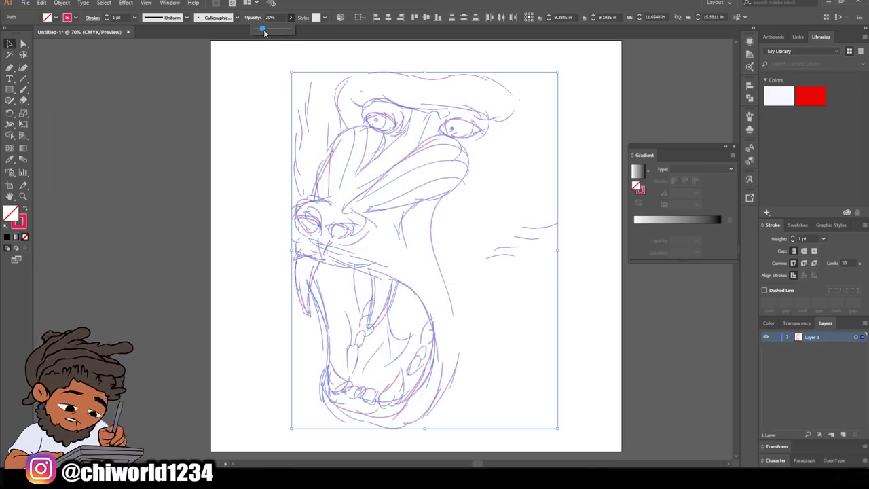
pyautogui.click(601, 167)
pyautogui.press('b')
# - Ink the brow line, head arc and arcs over both eyes in black
pyautogui.moveTo(349, 106); pyautogui.dragTo(417, 109)
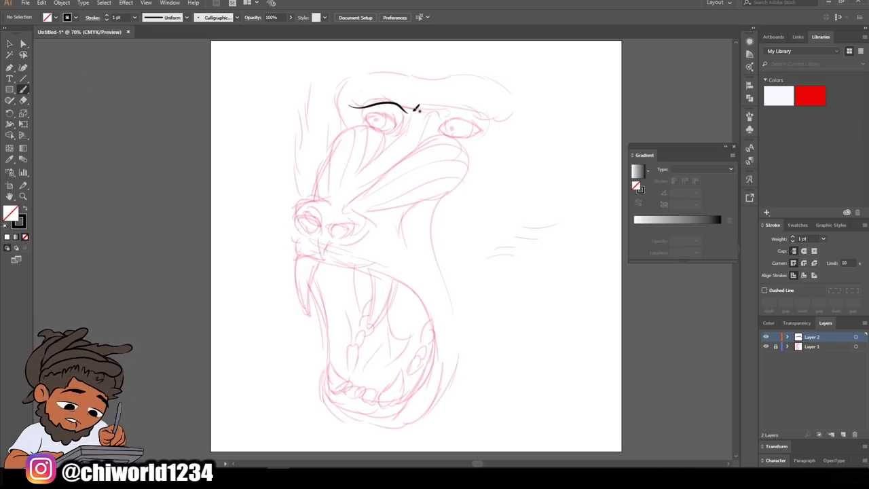
pyautogui.moveTo(505, 118); pyautogui.dragTo(513, 121)
pyautogui.moveTo(516, 102)
pyautogui.mouseDown()
pyautogui.moveTo(454, 77)
pyautogui.moveTo(340, 92)
pyautogui.mouseUp()
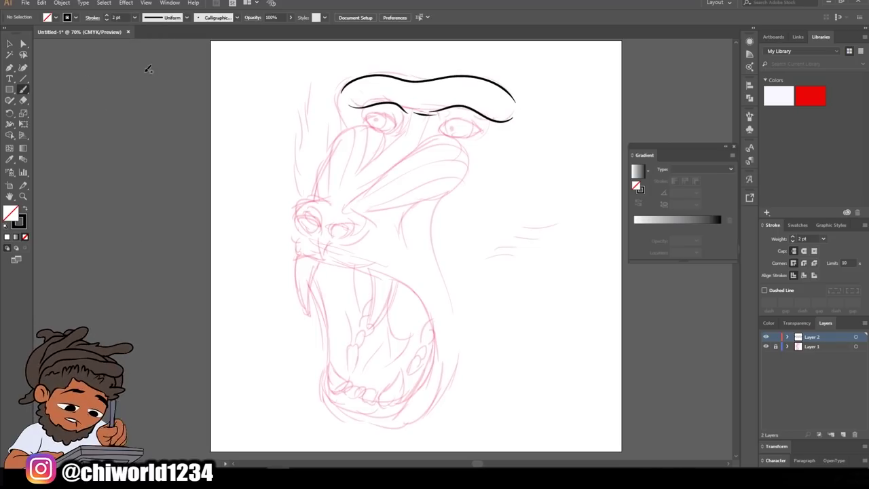
pyautogui.moveTo(439, 125); pyautogui.dragTo(486, 133)
pyautogui.moveTo(397, 127); pyautogui.dragTo(355, 126)
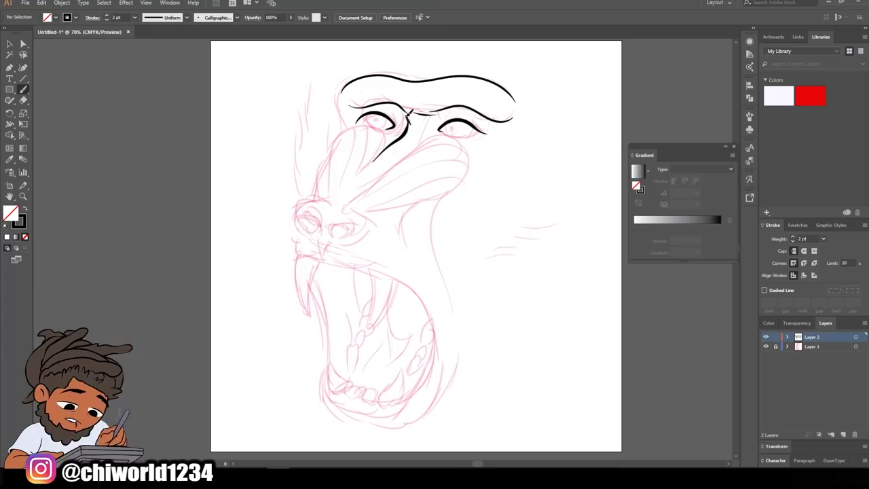
pyautogui.moveTo(442, 126); pyautogui.dragTo(496, 125)
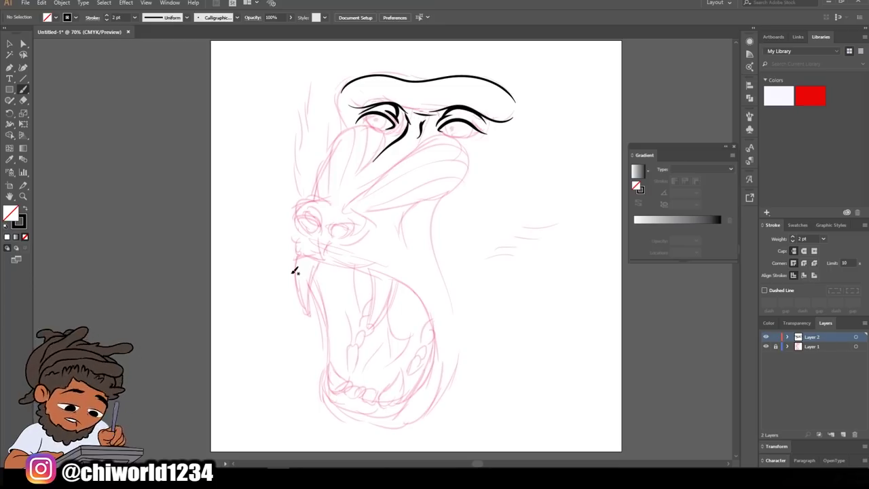
# - Ink the nose bridge, nostril curves and snout ridges along the cheek and muzzle
pyautogui.moveTo(365, 166); pyautogui.dragTo(298, 225)
pyautogui.moveTo(366, 231)
pyautogui.mouseDown()
pyautogui.moveTo(349, 201)
pyautogui.moveTo(341, 212)
pyautogui.mouseUp()
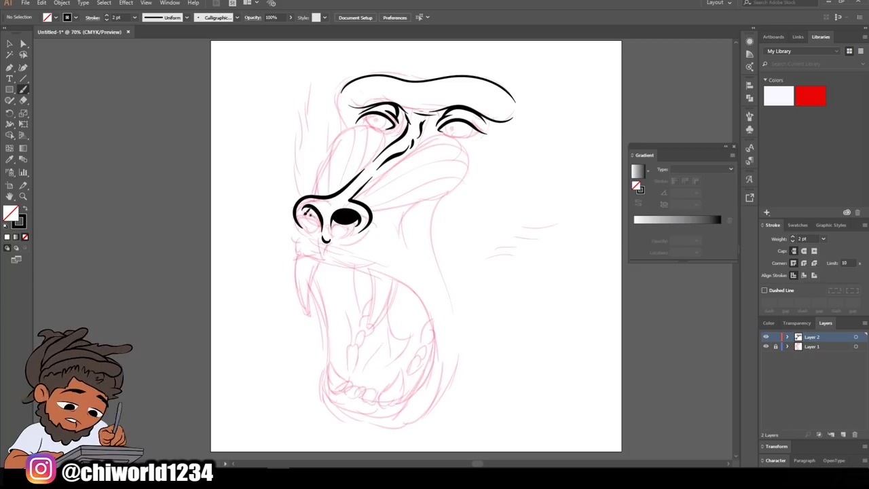
pyautogui.moveTo(384, 167); pyautogui.dragTo(455, 139)
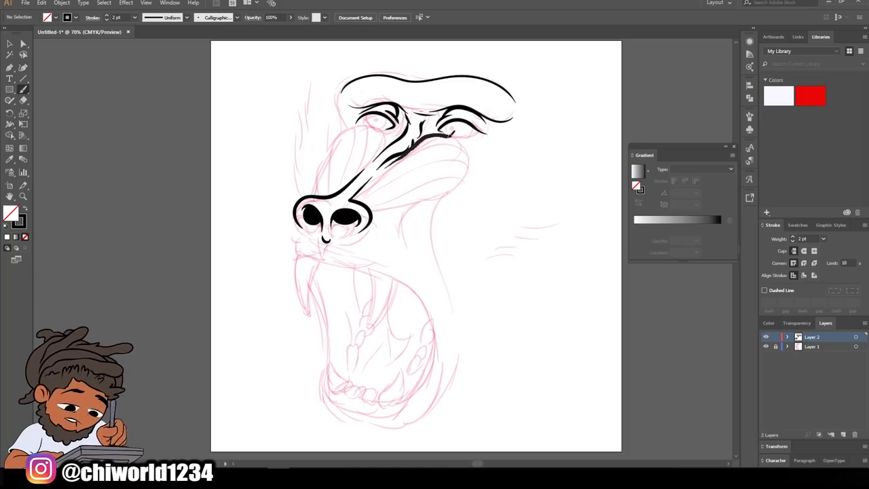
pyautogui.moveTo(407, 151); pyautogui.dragTo(475, 163)
pyautogui.moveTo(363, 195)
pyautogui.mouseDown()
pyautogui.moveTo(475, 172)
pyautogui.moveTo(473, 182)
pyautogui.mouseUp()
pyautogui.moveTo(376, 224); pyautogui.dragTo(445, 194)
# - Ink the nose-bridge ridges, bottom of the nose, upper lip and downward jaw curve
pyautogui.moveTo(391, 129); pyautogui.dragTo(359, 173)
pyautogui.moveTo(370, 126)
pyautogui.mouseDown()
pyautogui.moveTo(350, 139)
pyautogui.moveTo(327, 191)
pyautogui.mouseUp()
pyautogui.moveTo(339, 141); pyautogui.dragTo(314, 196)
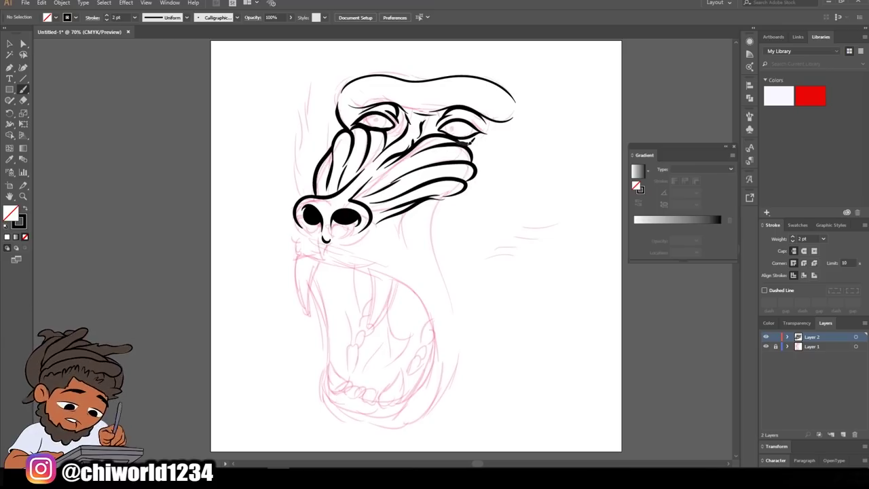
pyautogui.moveTo(382, 231); pyautogui.dragTo(293, 218)
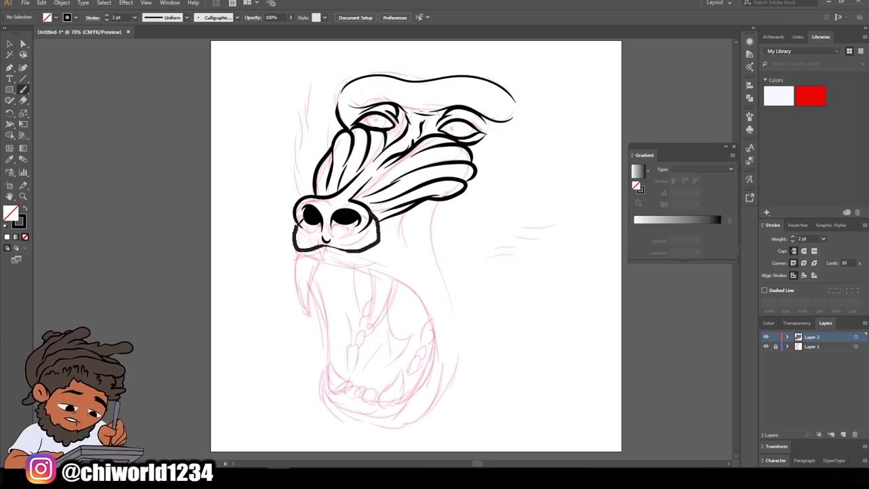
pyautogui.moveTo(377, 211); pyautogui.dragTo(294, 224)
pyautogui.moveTo(296, 256)
pyautogui.mouseDown()
pyautogui.moveTo(360, 262)
pyautogui.moveTo(404, 427)
pyautogui.moveTo(312, 390)
pyautogui.moveTo(380, 441)
pyautogui.moveTo(452, 381)
pyautogui.moveTo(442, 193)
pyautogui.mouseUp()
# - Ink the cheek fold, both upper fangs, lower fangs and small lower teeth
pyautogui.moveTo(400, 219)
pyautogui.mouseDown()
pyautogui.moveTo(417, 265)
pyautogui.moveTo(365, 327)
pyautogui.mouseUp()
pyautogui.moveTo(328, 257); pyautogui.dragTo(313, 319)
pyautogui.moveTo(293, 242); pyautogui.dragTo(312, 319)
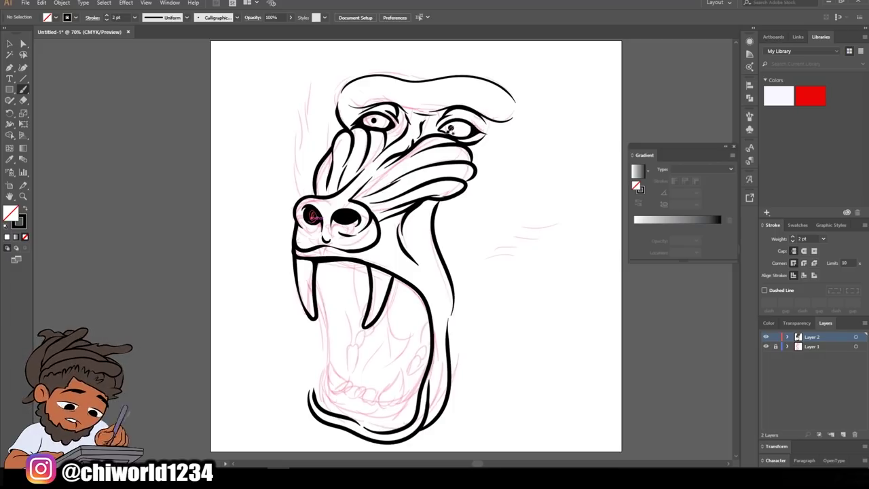
pyautogui.moveTo(382, 406); pyautogui.dragTo(402, 408)
pyautogui.moveTo(329, 360)
pyautogui.mouseDown()
pyautogui.moveTo(354, 392)
pyautogui.moveTo(378, 400)
pyautogui.mouseUp()
pyautogui.moveTo(310, 212); pyautogui.dragTo(319, 221)
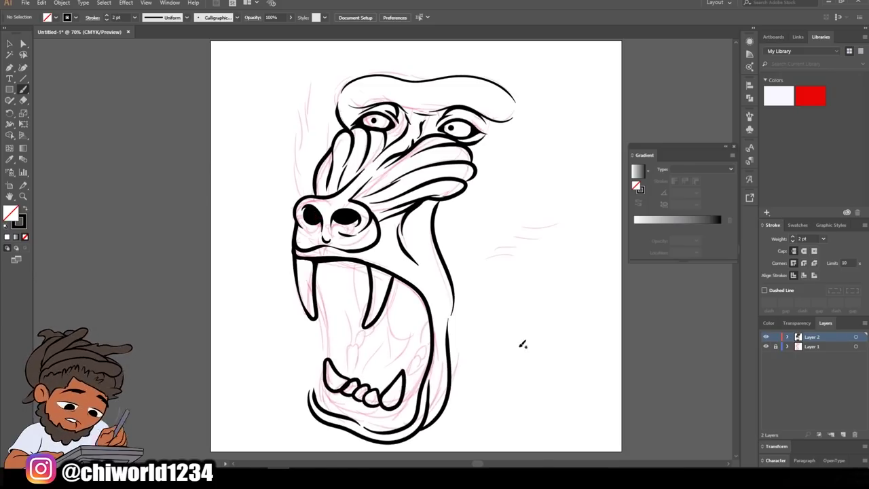
# - Ink the mouth interior, tongue, throat and inner lower lip, plus left-side fur strokes
pyautogui.moveTo(414, 371); pyautogui.dragTo(429, 334)
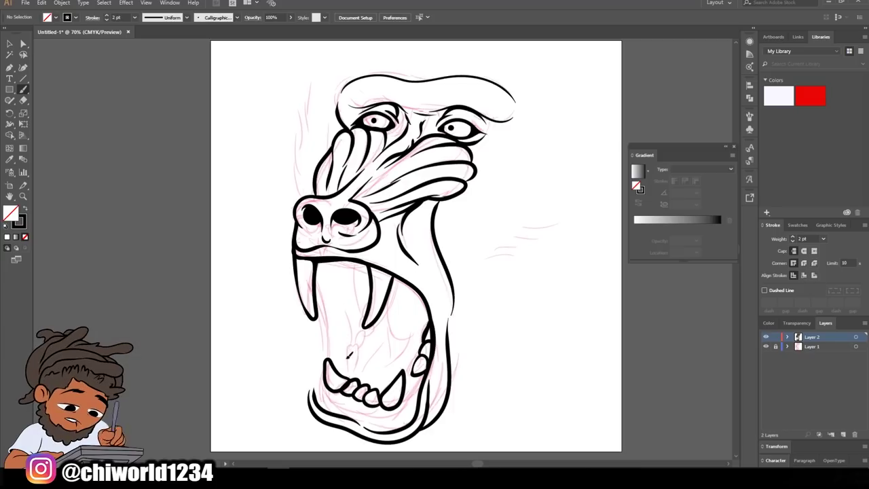
pyautogui.moveTo(349, 355); pyautogui.dragTo(384, 300)
pyautogui.moveTo(380, 360); pyautogui.dragTo(421, 336)
pyautogui.moveTo(343, 339)
pyautogui.mouseDown()
pyautogui.moveTo(358, 260)
pyautogui.moveTo(314, 400)
pyautogui.mouseUp()
pyautogui.moveTo(319, 263); pyautogui.dragTo(316, 370)
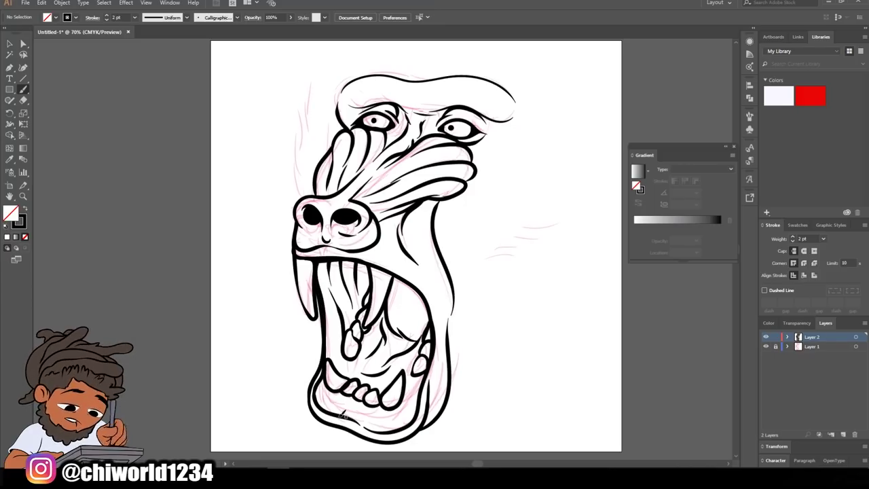
pyautogui.moveTo(429, 370)
pyautogui.mouseDown()
pyautogui.moveTo(390, 420)
pyautogui.moveTo(339, 417)
pyautogui.moveTo(319, 386)
pyautogui.moveTo(417, 405)
pyautogui.mouseUp()
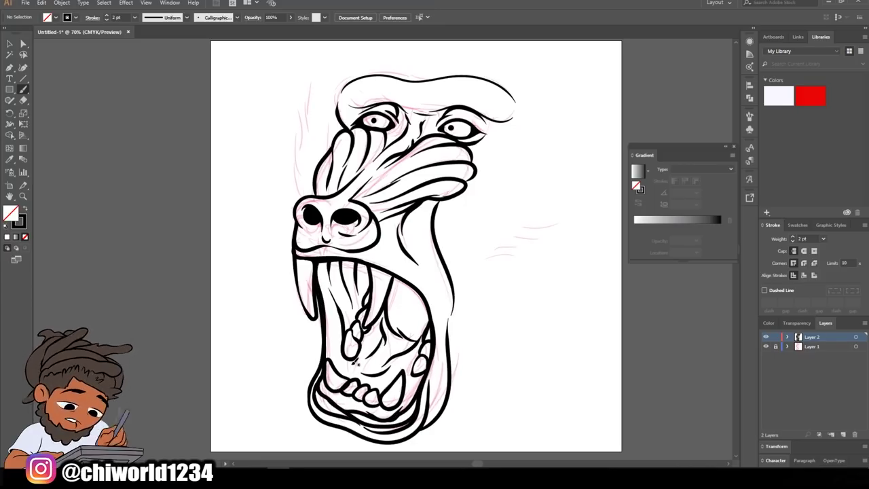
pyautogui.moveTo(458, 209); pyautogui.dragTo(490, 286)
pyautogui.moveTo(299, 257)
pyautogui.mouseDown()
pyautogui.moveTo(280, 230)
pyautogui.moveTo(302, 122)
pyautogui.moveTo(331, 61)
pyautogui.mouseUp()
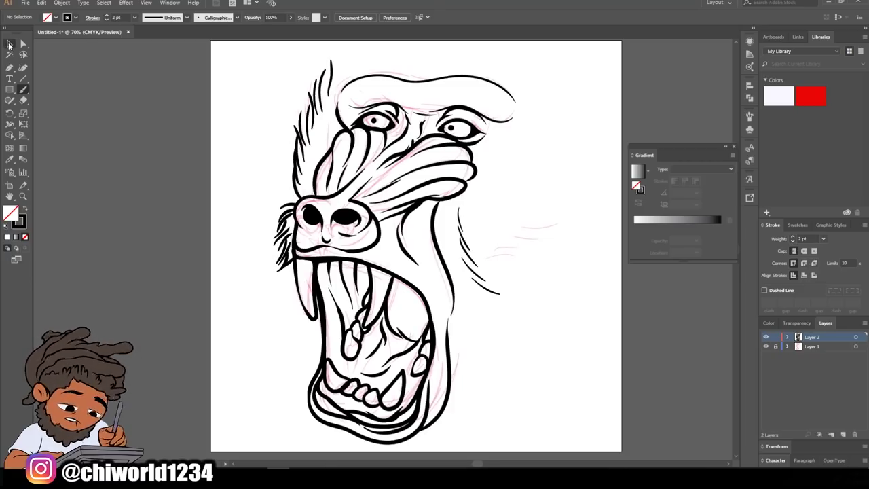
# - Select all artwork and open the Pathfinder panel from the menus
pyautogui.click(9, 44)
pyautogui.hotkey('ctrl', 'a')
pyautogui.click(62, 3)
pyautogui.click(102, 119)
pyautogui.click(257, 312)
pyautogui.click(648, 322)
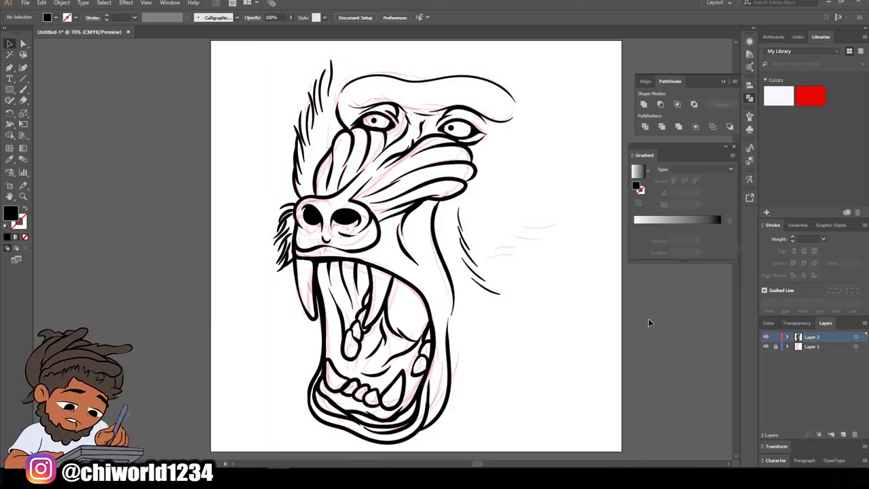
# - Scale the ink artwork down, move it up-left and hide the pink sketch layer
pyautogui.moveTo(263, 60); pyautogui.dragTo(604, 450)
pyautogui.moveTo(516, 61); pyautogui.dragTo(491, 115)
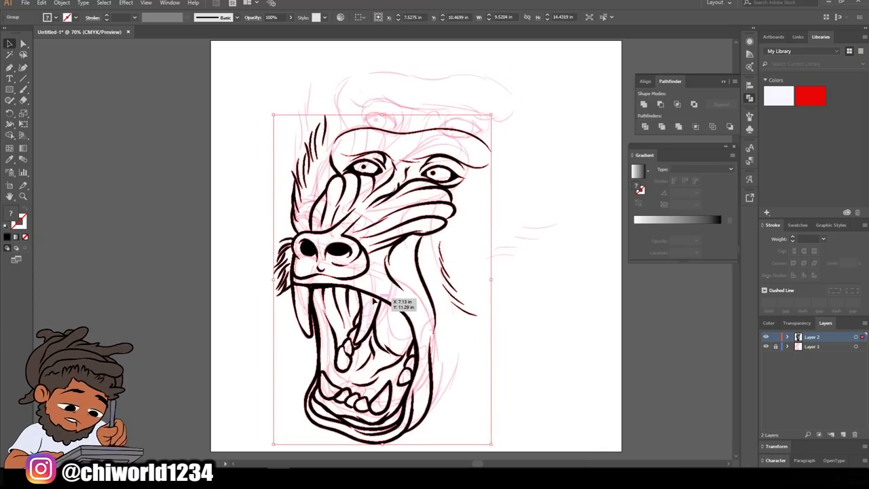
pyautogui.moveTo(373, 299); pyautogui.dragTo(364, 289)
pyautogui.click(766, 346)
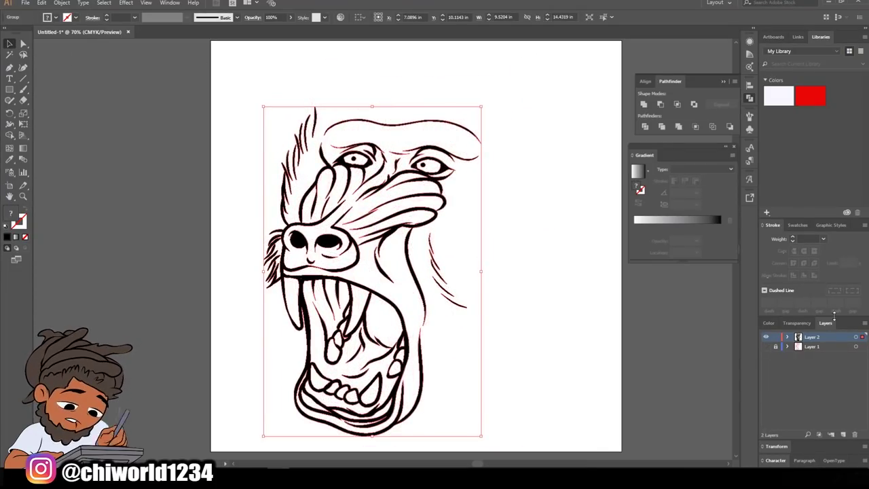
pyautogui.click(141, 129)
# - Scale the mandrill line art shorter from its top edge
pyautogui.press('b')
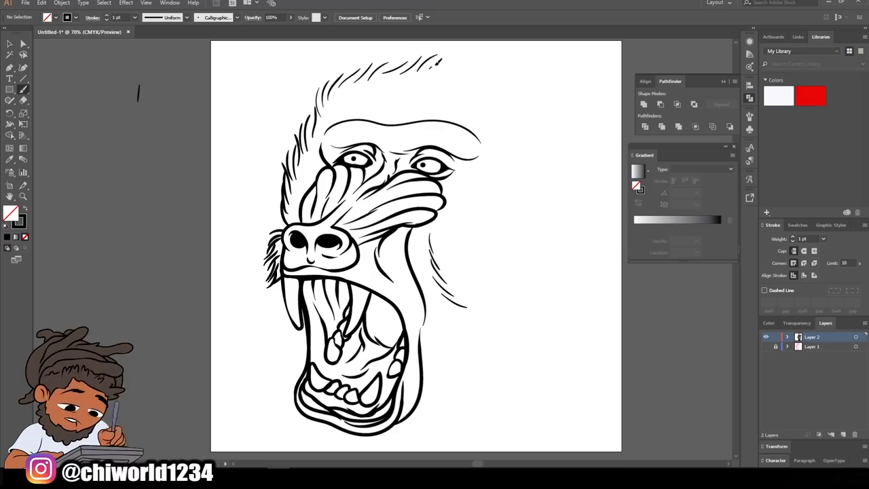
pyautogui.press('v')
pyautogui.moveTo(265, 72); pyautogui.dragTo(333, 120)
pyautogui.moveTo(483, 87); pyautogui.dragTo(498, 121)
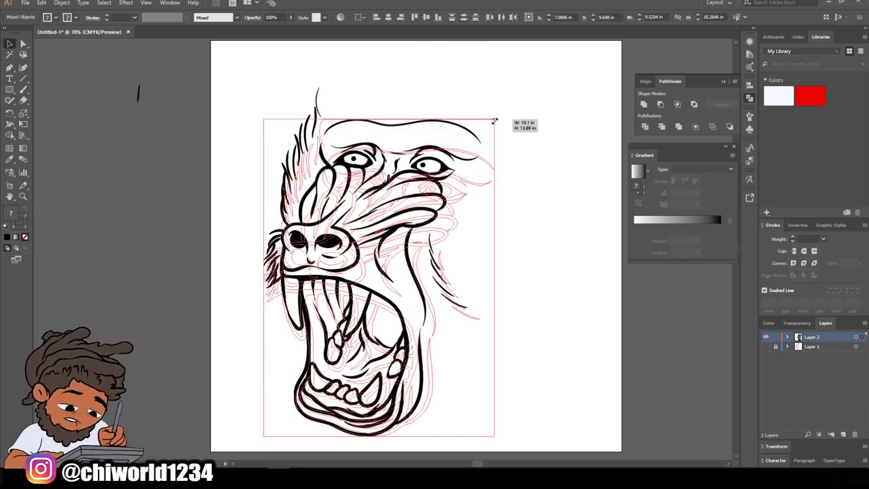
pyautogui.click(539, 184)
# - Paint trial hair strokes on top of the head, then undo them
pyautogui.press('b')
pyautogui.moveTo(588, 139); pyautogui.dragTo(581, 174)
pyautogui.moveTo(523, 57); pyautogui.dragTo(543, 102)
pyautogui.moveTo(505, 51); pyautogui.dragTo(413, 112)
pyautogui.moveTo(373, 101); pyautogui.dragTo(338, 129)
pyautogui.hotkey('ctrl', 'z')
pyautogui.hotkey('ctrl', 'z')
pyautogui.hotkey('ctrl', 'z')
pyautogui.hotkey('ctrl', 'z')
pyautogui.hotkey('ctrl', 'z')
pyautogui.hotkey('ctrl', 'z')
# - Stretch the whole line art taller and wider
pyautogui.click(10, 45)
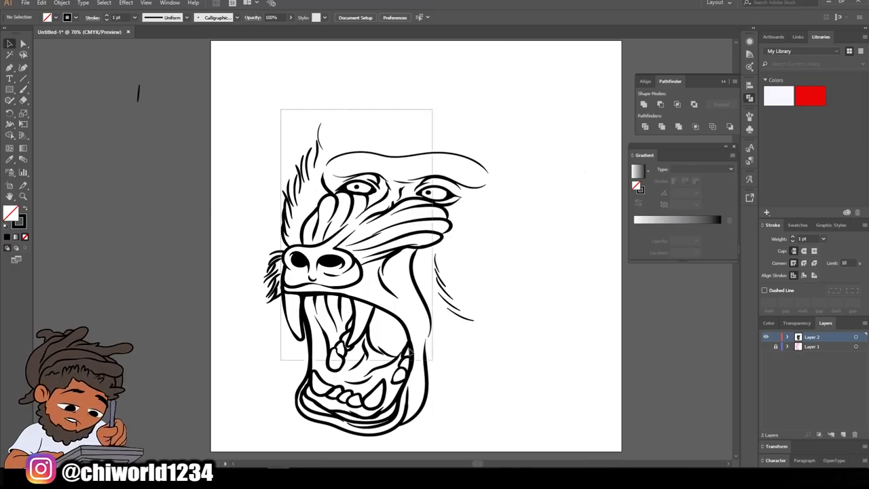
pyautogui.moveTo(280, 109); pyautogui.dragTo(435, 367)
pyautogui.moveTo(488, 122); pyautogui.dragTo(510, 82)
pyautogui.click(582, 260)
# - Paint fur strokes along the right side and top of the head
pyautogui.press('b')
pyautogui.moveTo(518, 274); pyautogui.dragTo(571, 258)
pyautogui.moveTo(601, 203); pyautogui.dragTo(550, 258)
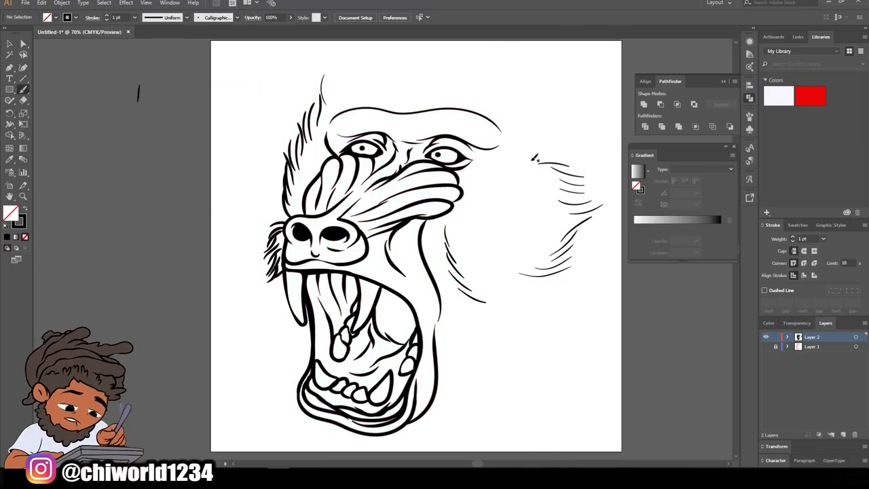
pyautogui.moveTo(584, 101); pyautogui.dragTo(536, 162)
pyautogui.moveTo(557, 48); pyautogui.dragTo(512, 85)
pyautogui.moveTo(432, 47); pyautogui.dragTo(417, 97)
pyautogui.moveTo(351, 41); pyautogui.dragTo(331, 80)
# - Add fur strokes around the lower right and lower left jaw
pyautogui.moveTo(464, 348)
pyautogui.mouseDown()
pyautogui.moveTo(469, 419)
pyautogui.moveTo(458, 438)
pyautogui.mouseUp()
pyautogui.moveTo(524, 337); pyautogui.dragTo(502, 346)
pyautogui.moveTo(543, 325); pyautogui.dragTo(505, 338)
pyautogui.moveTo(592, 294); pyautogui.dragTo(557, 313)
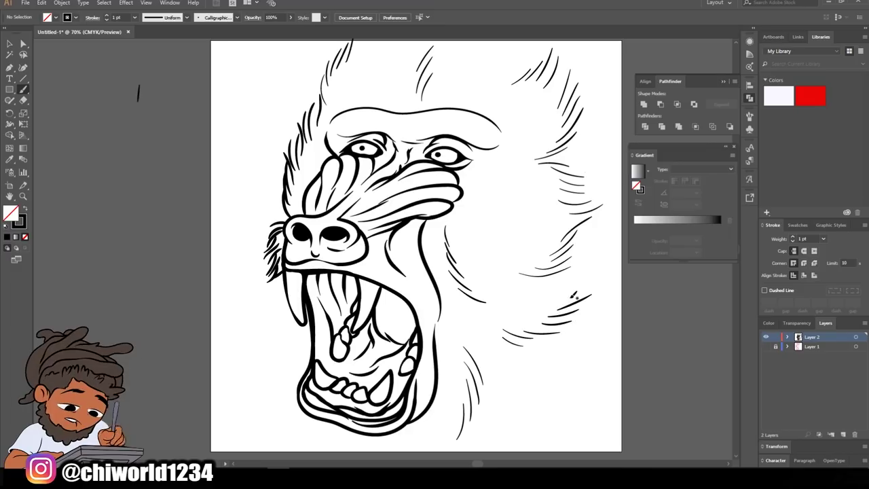
pyautogui.moveTo(303, 359); pyautogui.dragTo(275, 409)
# - With a black-filled pencil, draw shadow shapes inside the mouth and along the right cheek
pyautogui.hotkey('shift', 'x')
pyautogui.moveTo(10, 100); pyautogui.dragTo(47, 111)
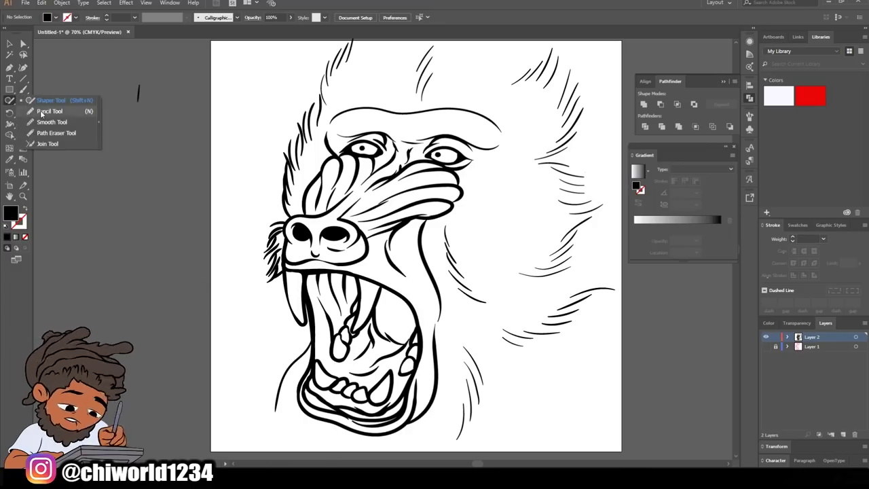
pyautogui.moveTo(299, 406)
pyautogui.mouseDown()
pyautogui.moveTo(316, 353)
pyautogui.moveTo(319, 434)
pyautogui.mouseUp()
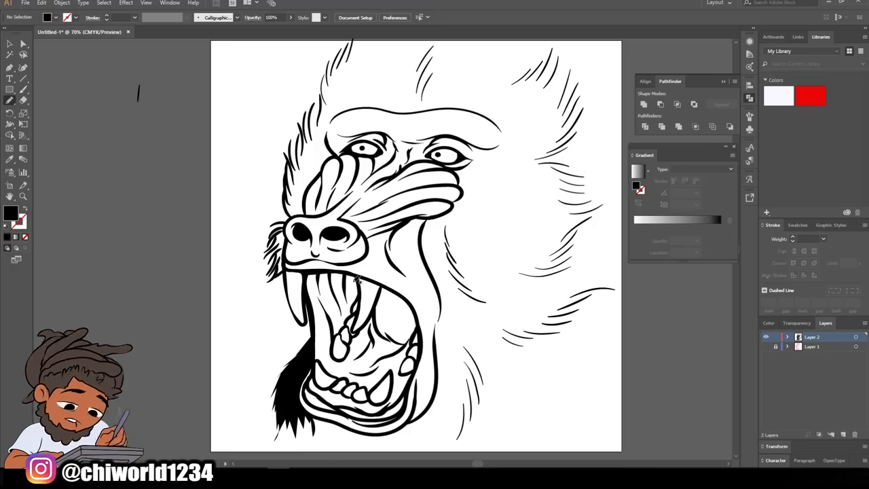
pyautogui.moveTo(344, 293); pyautogui.dragTo(312, 285)
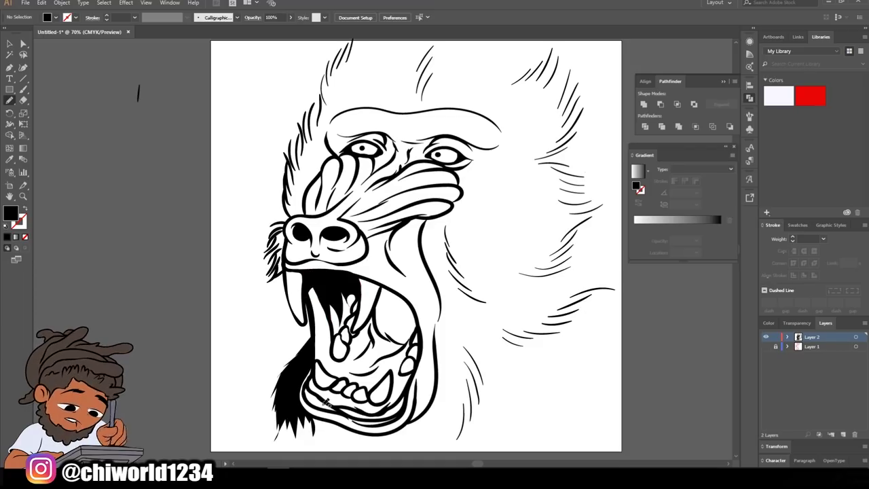
pyautogui.moveTo(381, 292); pyautogui.dragTo(387, 298)
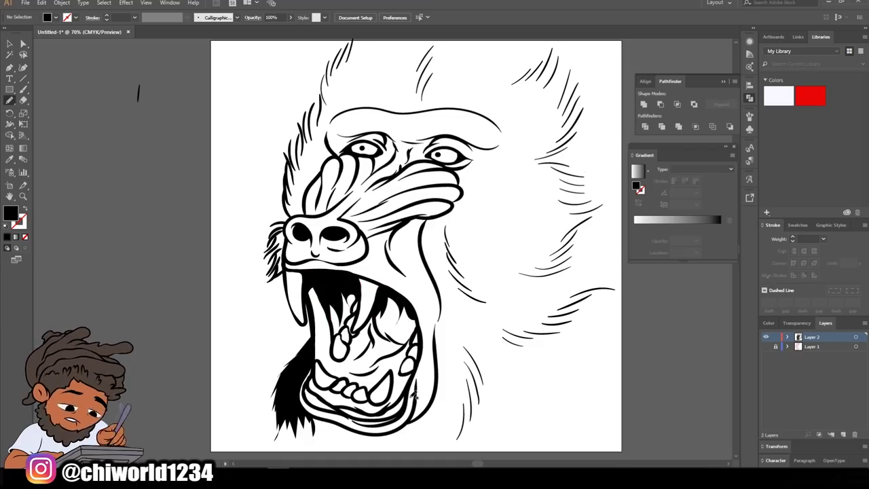
pyautogui.moveTo(398, 233); pyautogui.dragTo(384, 230)
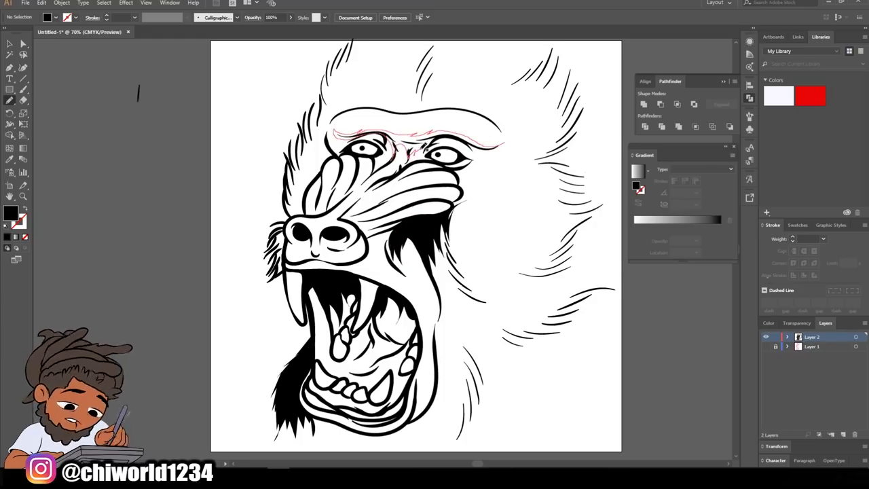
# - Fill the brow and a jagged right fur tuft black, then restore black brush strokes
pyautogui.moveTo(512, 139); pyautogui.dragTo(503, 142)
pyautogui.moveTo(594, 195); pyautogui.dragTo(576, 190)
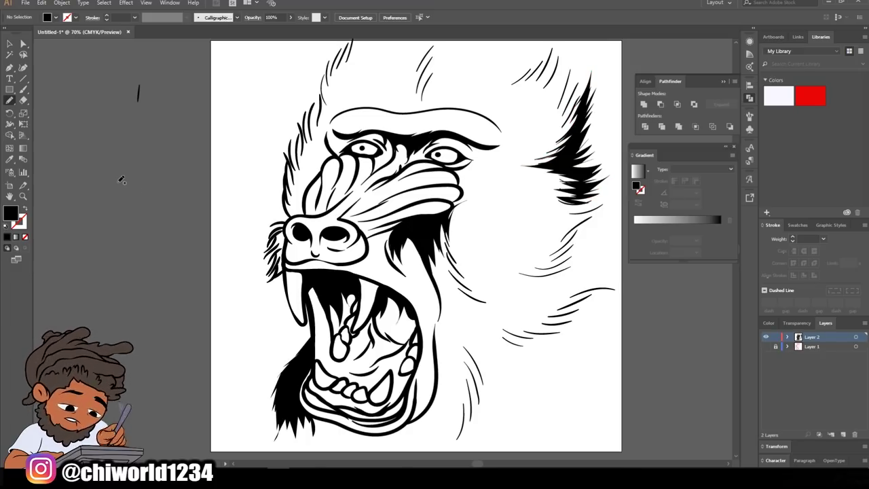
pyautogui.press('b')
pyautogui.hotkey('shift', 'x')
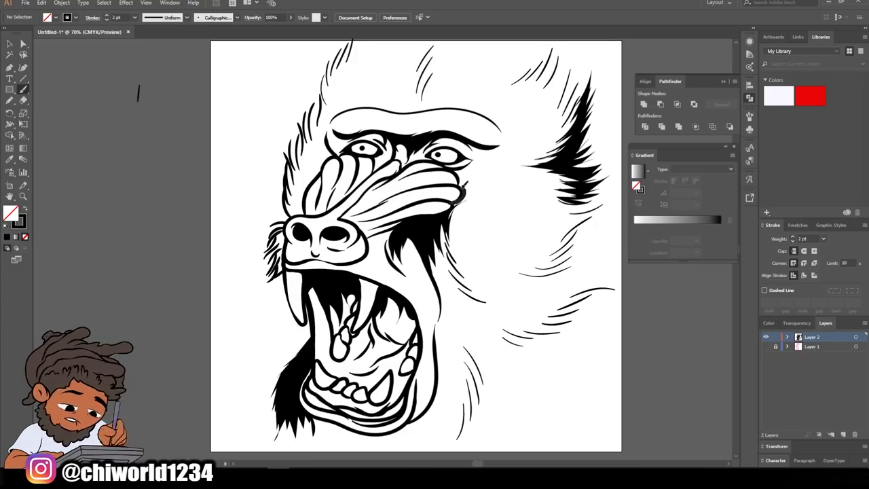
# - Outline the brow with a 2 pt stroke and add fur strokes above and right of it
pyautogui.moveTo(463, 196)
pyautogui.mouseDown()
pyautogui.moveTo(456, 162)
pyautogui.moveTo(510, 131)
pyautogui.moveTo(377, 107)
pyautogui.moveTo(323, 130)
pyautogui.mouseUp()
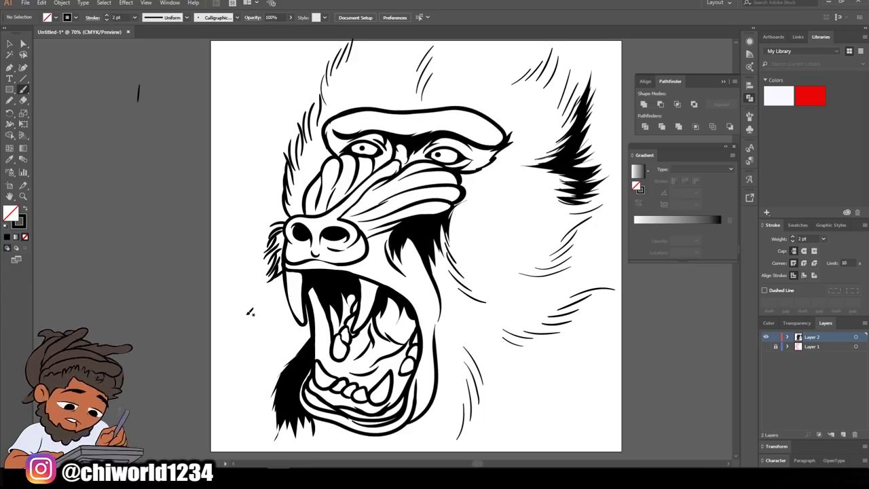
pyautogui.moveTo(461, 175)
pyautogui.mouseDown()
pyautogui.moveTo(502, 168)
pyautogui.moveTo(532, 117)
pyautogui.mouseUp()
pyautogui.moveTo(387, 101); pyautogui.dragTo(383, 66)
pyautogui.moveTo(408, 110); pyautogui.dragTo(399, 93)
pyautogui.moveTo(516, 132); pyautogui.dragTo(536, 98)
pyautogui.moveTo(483, 108); pyautogui.dragTo(505, 61)
pyautogui.moveTo(456, 104); pyautogui.dragTo(445, 67)
pyautogui.moveTo(374, 99); pyautogui.dragTo(367, 55)
# - Paint black fur strokes over the right cheek, lower neck and along the right jaw
pyautogui.moveTo(468, 245); pyautogui.dragTo(536, 230)
pyautogui.moveTo(475, 222); pyautogui.dragTo(566, 211)
pyautogui.moveTo(509, 201); pyautogui.dragTo(550, 179)
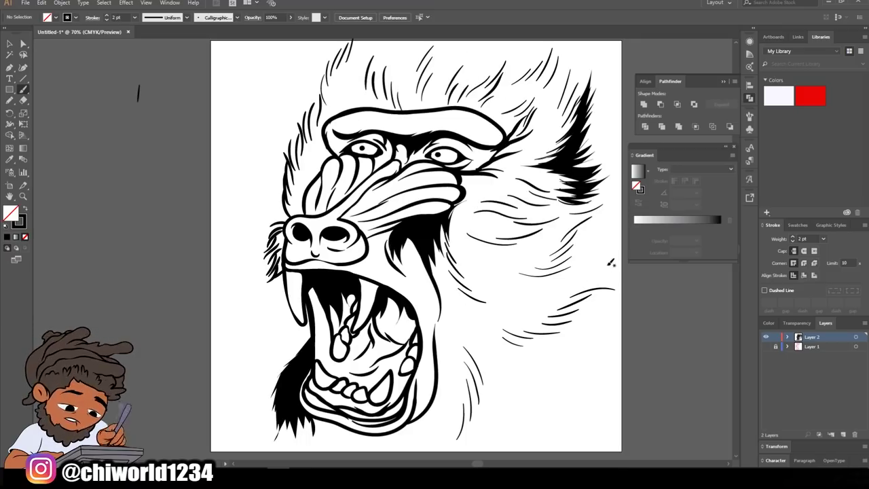
pyautogui.moveTo(611, 262); pyautogui.dragTo(502, 283)
pyautogui.moveTo(470, 323); pyautogui.dragTo(506, 383)
pyautogui.moveTo(510, 343); pyautogui.dragTo(581, 374)
pyautogui.moveTo(449, 362); pyautogui.dragTo(424, 437)
pyautogui.moveTo(450, 297); pyautogui.dragTo(434, 347)
pyautogui.moveTo(456, 256); pyautogui.dragTo(434, 329)
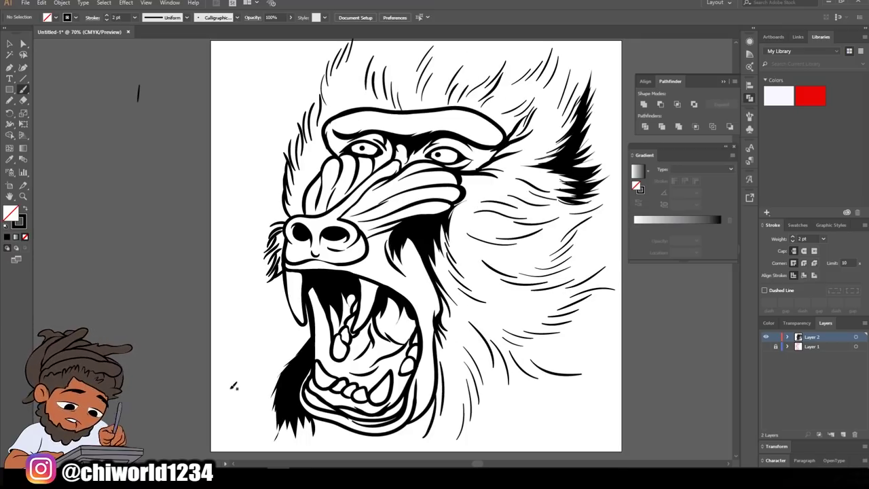
# - Add fur at the upper-left brow, dark brow wrinkles, and a thicker upper lip line
pyautogui.moveTo(331, 120)
pyautogui.mouseDown()
pyautogui.moveTo(327, 88)
pyautogui.moveTo(343, 45)
pyautogui.mouseUp()
pyautogui.moveTo(331, 158); pyautogui.dragTo(316, 141)
pyautogui.moveTo(440, 108); pyautogui.dragTo(407, 116)
pyautogui.moveTo(398, 110); pyautogui.dragTo(393, 139)
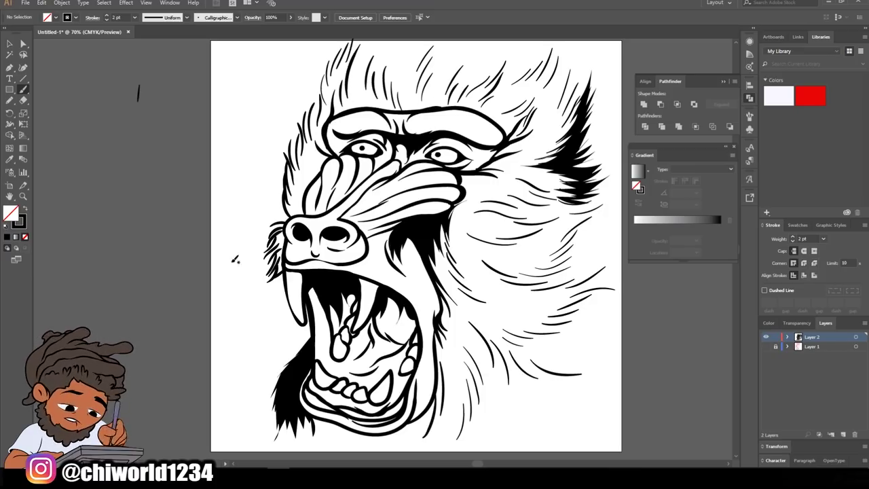
pyautogui.moveTo(309, 263); pyautogui.dragTo(392, 274)
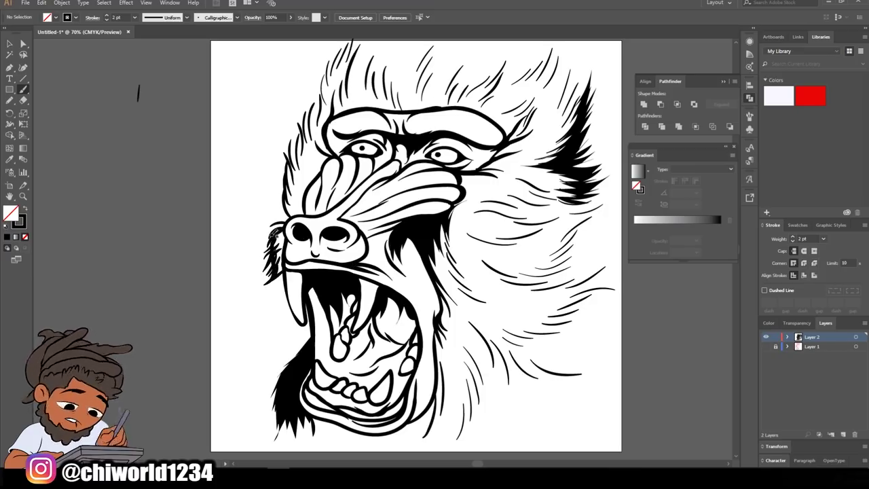
# - Fill in dense fur along the upper-left, top and right side of the head
pyautogui.moveTo(293, 217)
pyautogui.mouseDown()
pyautogui.moveTo(281, 171)
pyautogui.moveTo(289, 127)
pyautogui.mouseUp()
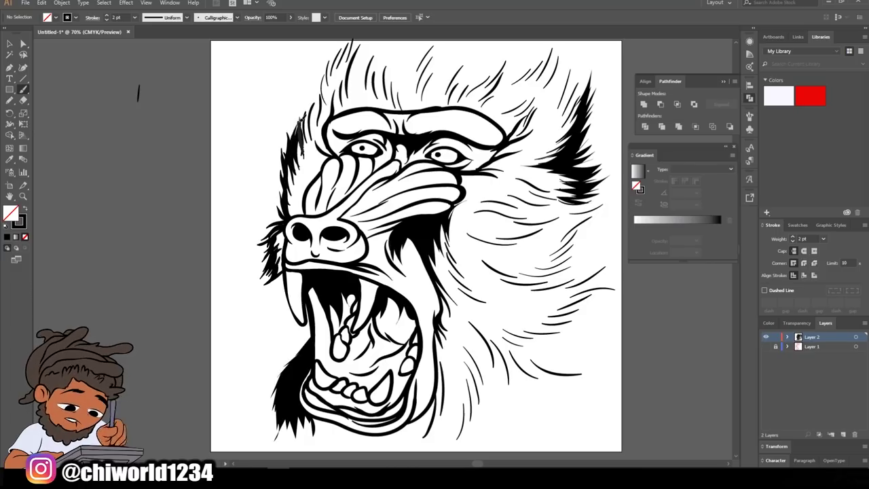
pyautogui.moveTo(317, 156)
pyautogui.mouseDown()
pyautogui.moveTo(300, 95)
pyautogui.moveTo(319, 51)
pyautogui.mouseUp()
pyautogui.moveTo(339, 100); pyautogui.dragTo(332, 44)
pyautogui.moveTo(348, 78); pyautogui.dragTo(350, 39)
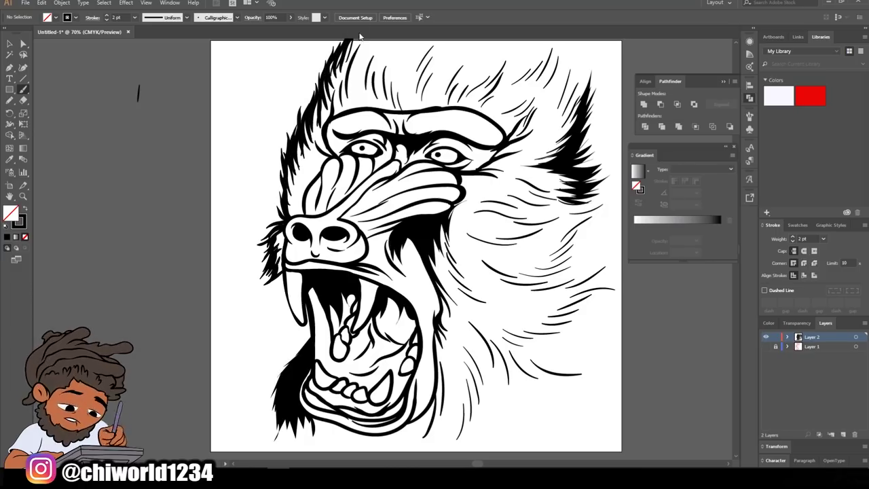
pyautogui.moveTo(516, 407); pyautogui.dragTo(551, 439)
pyautogui.moveTo(592, 348); pyautogui.dragTo(637, 322)
pyautogui.moveTo(484, 286); pyautogui.dragTo(535, 312)
pyautogui.moveTo(475, 247); pyautogui.dragTo(532, 265)
pyautogui.moveTo(470, 190); pyautogui.dragTo(522, 178)
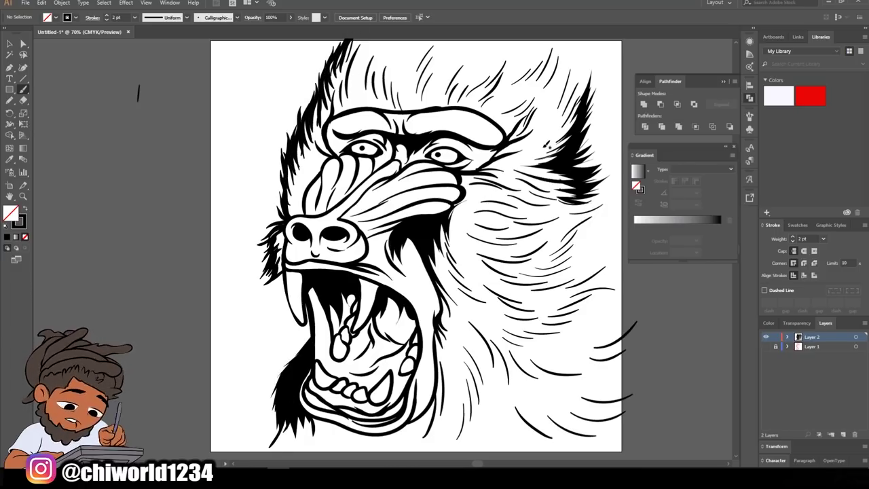
pyautogui.moveTo(597, 112); pyautogui.dragTo(615, 70)
pyautogui.moveTo(478, 73); pyautogui.dragTo(484, 43)
pyautogui.moveTo(588, 260); pyautogui.dragTo(623, 225)
# - Select all the artwork, deselect it, and duplicate the line art layer
pyautogui.press('v')
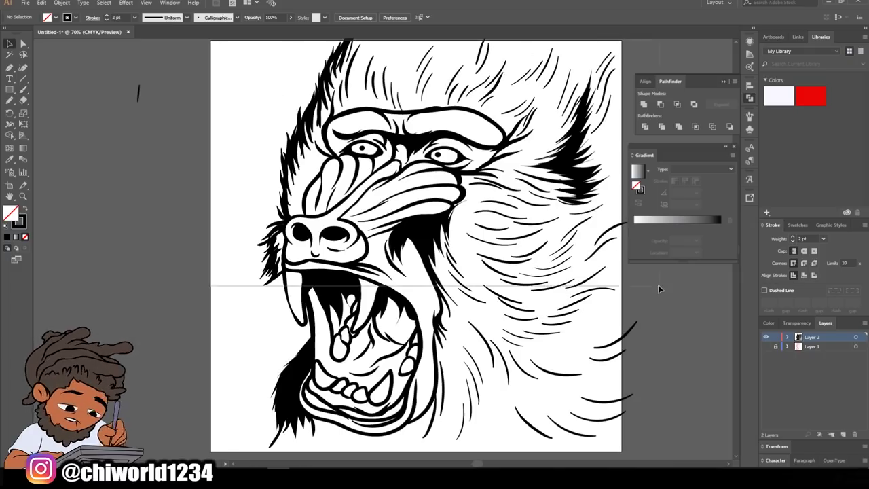
pyautogui.hotkey('ctrl', 'a')
pyautogui.hotkey('ctrl', 'shift', 'a')
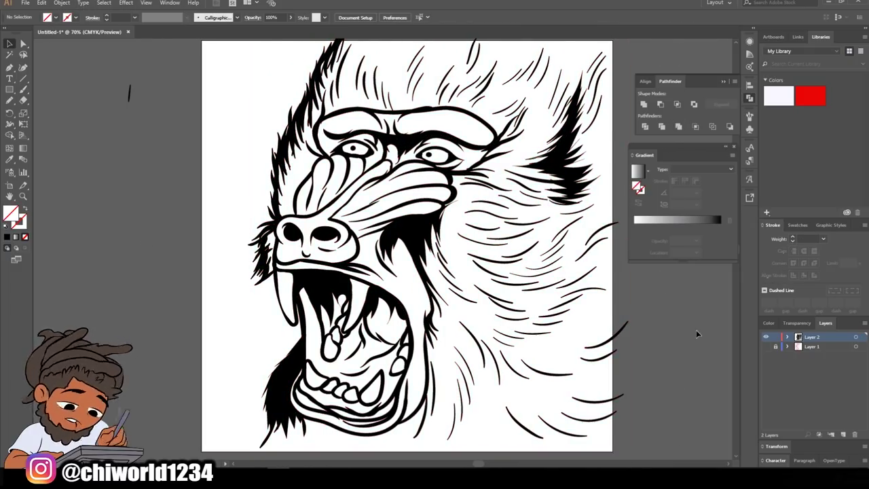
pyautogui.moveTo(811, 347); pyautogui.dragTo(842, 434)
# - Draw a grey-purple, strokeless rectangle over the face and send it behind the line art
pyautogui.press('m')
pyautogui.click(7, 227)
pyautogui.doubleClick(11, 214)
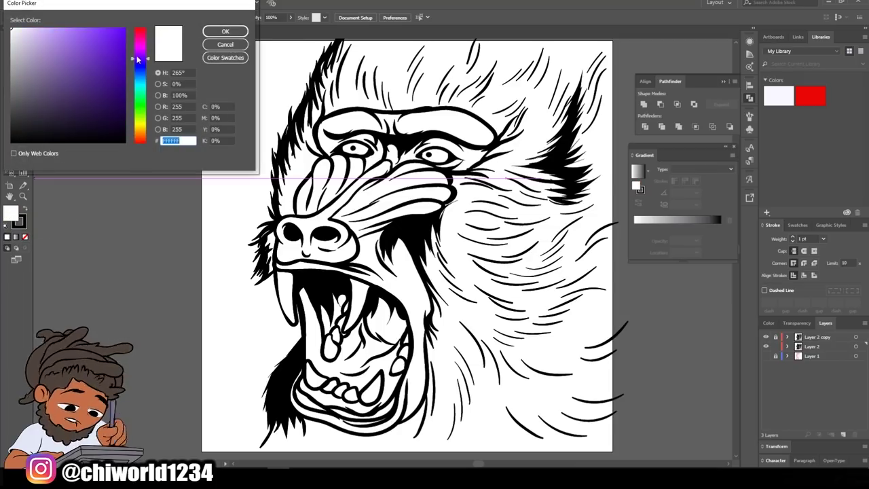
pyautogui.click(233, 31)
pyautogui.click(26, 237)
pyautogui.moveTo(221, 76); pyautogui.dragTo(509, 436)
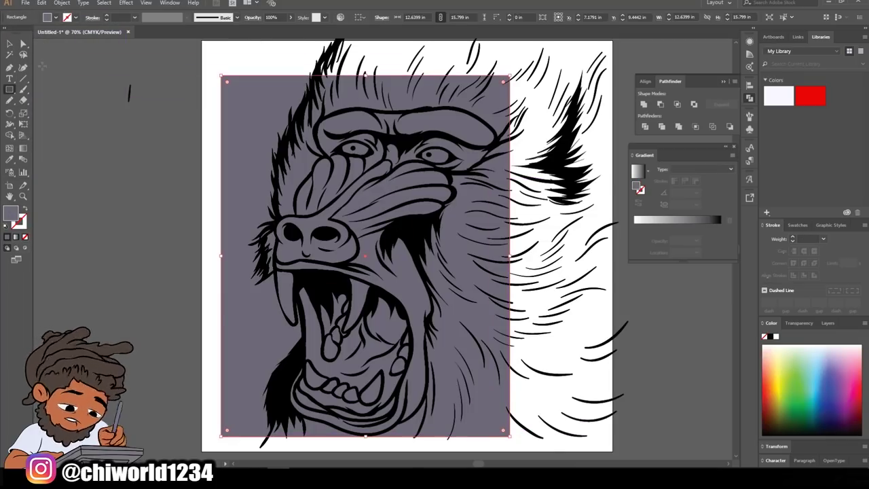
pyautogui.rightClick(239, 137)
pyautogui.click(369, 287)
# - Remove the grey areas lying outside the face inside the line art group
pyautogui.doubleClick(419, 107)
pyautogui.keyDown('alt'); pyautogui.click(420, 107); pyautogui.keyUp('alt')
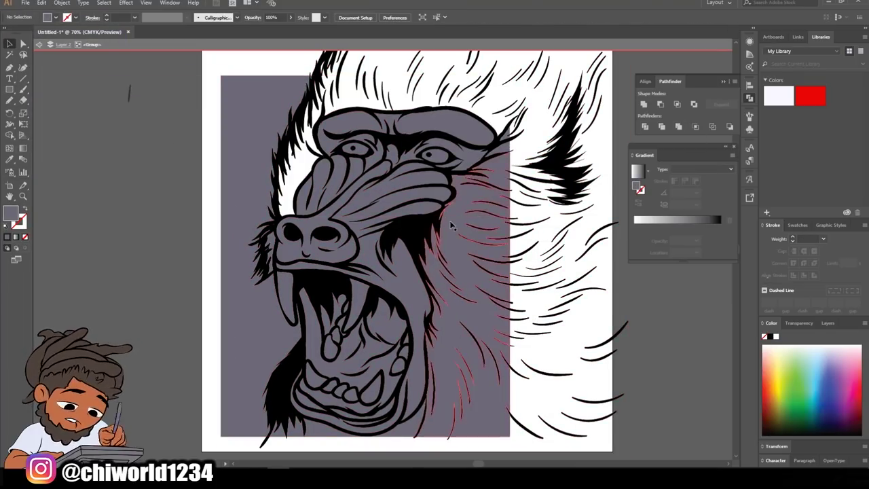
pyautogui.keyDown('alt'); pyautogui.click(488, 306); pyautogui.keyUp('alt')
pyautogui.keyDown('alt'); pyautogui.click(238, 324); pyautogui.keyUp('alt')
pyautogui.keyDown('alt'); pyautogui.click(279, 427); pyautogui.keyUp('alt')
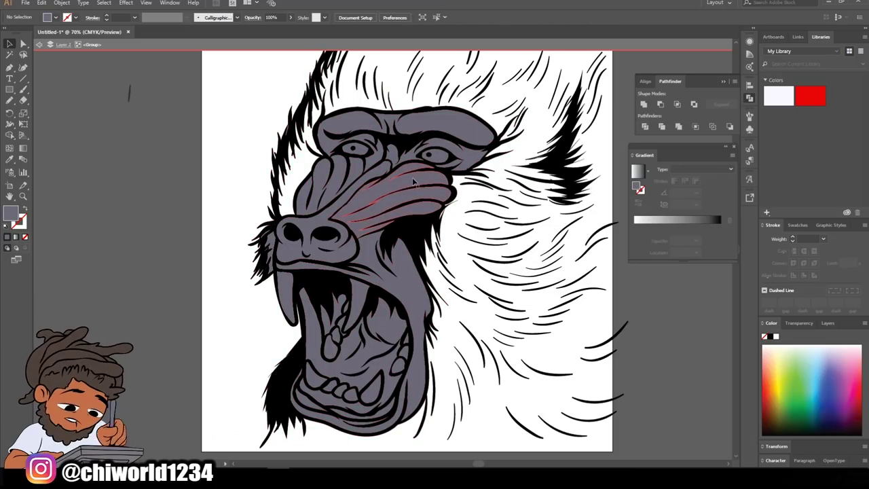
# - Fill the nose stripes light blue 85B4CC and the nose red
pyautogui.click(380, 190)
pyautogui.doubleClick(11, 214)
pyautogui.click(51, 49)
pyautogui.click(226, 31)
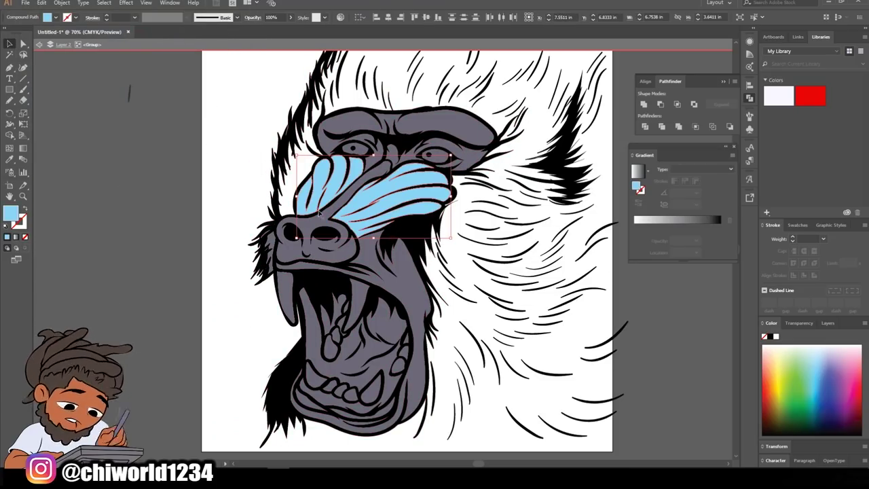
pyautogui.click(169, 3)
pyautogui.click(258, 318)
# - Fill both eyes brown-orange, deselect them, and show the Layers list
pyautogui.click(439, 157)
pyautogui.keyDown('shift'); pyautogui.click(356, 148); pyautogui.keyUp('shift')
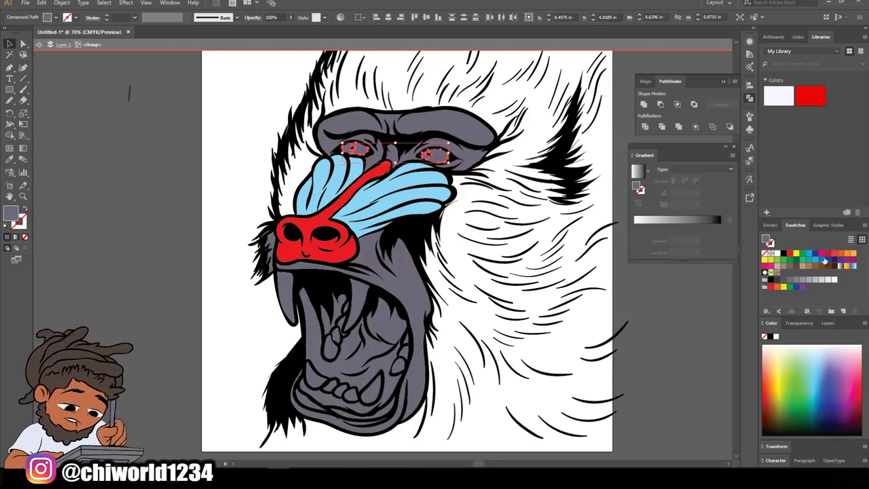
pyautogui.click(814, 267)
pyautogui.doubleClick(10, 214)
pyautogui.click(229, 32)
pyautogui.click(124, 190)
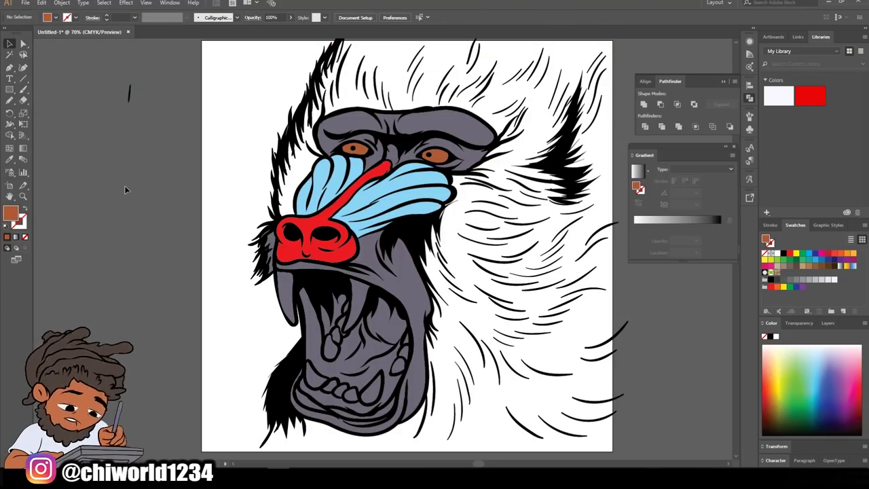
pyautogui.click(825, 323)
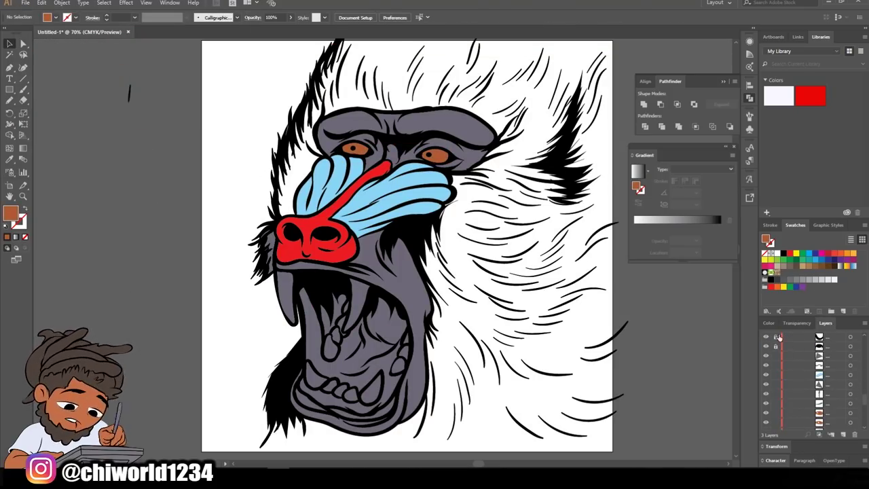
# - Isolate the mouth group and fill the mouth interior pink
pyautogui.rightClick(393, 352)
pyautogui.click(428, 273)
pyautogui.doubleClick(11, 214)
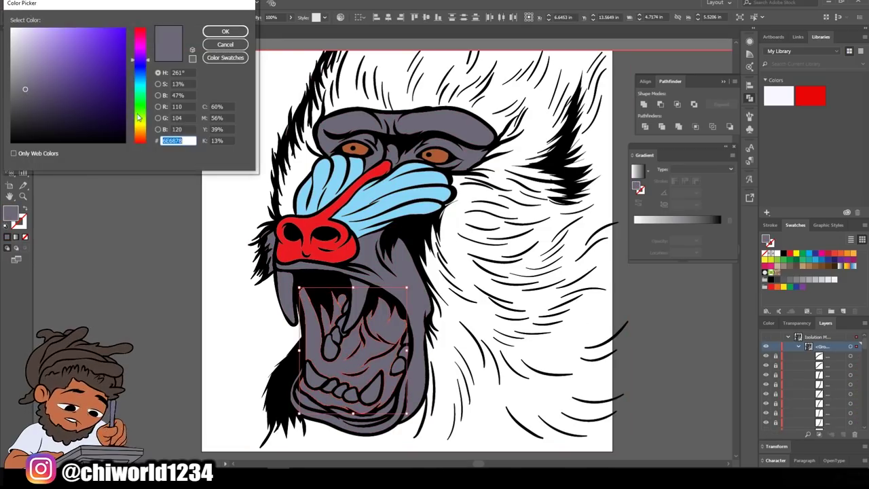
pyautogui.click(228, 31)
# - Fill upper and lower teeth cream FFDFAB, exit isolation, and set a dark brown fill
pyautogui.click(342, 328)
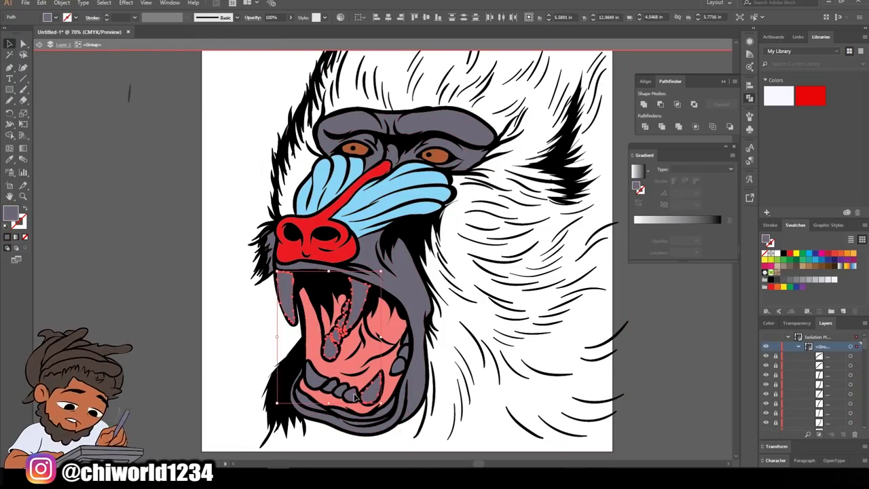
pyautogui.keyDown('shift'); pyautogui.click(400, 360); pyautogui.keyUp('shift')
pyautogui.doubleClick(11, 213)
pyautogui.press('Return')
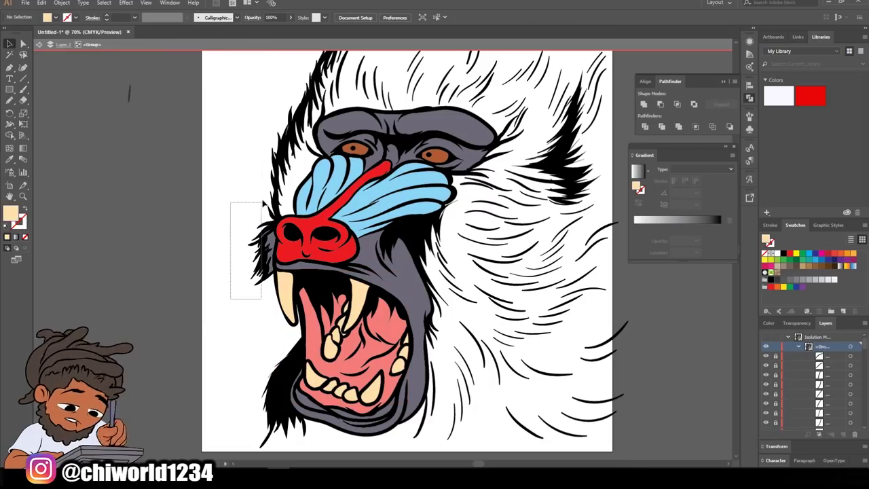
pyautogui.doubleClick(704, 336)
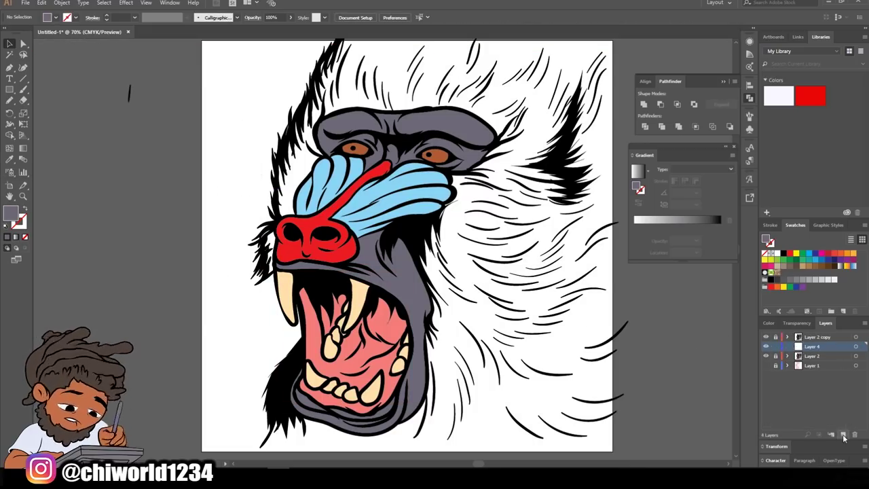
pyautogui.doubleClick(11, 214)
pyautogui.press('Return')
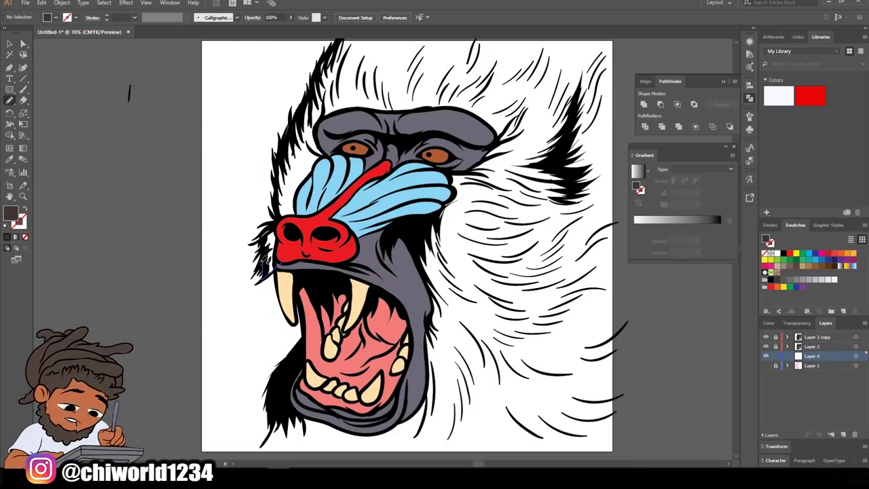
# - Paint a dark brown backdrop behind the mane and add a new layer
pyautogui.moveTo(266, 268)
pyautogui.mouseDown()
pyautogui.moveTo(601, 33)
pyautogui.moveTo(391, 239)
pyautogui.mouseUp()
pyautogui.click(825, 323)
pyautogui.click(843, 435)
# - Sample the muzzle's light blue and darken it to a deep teal fill
pyautogui.press('i')
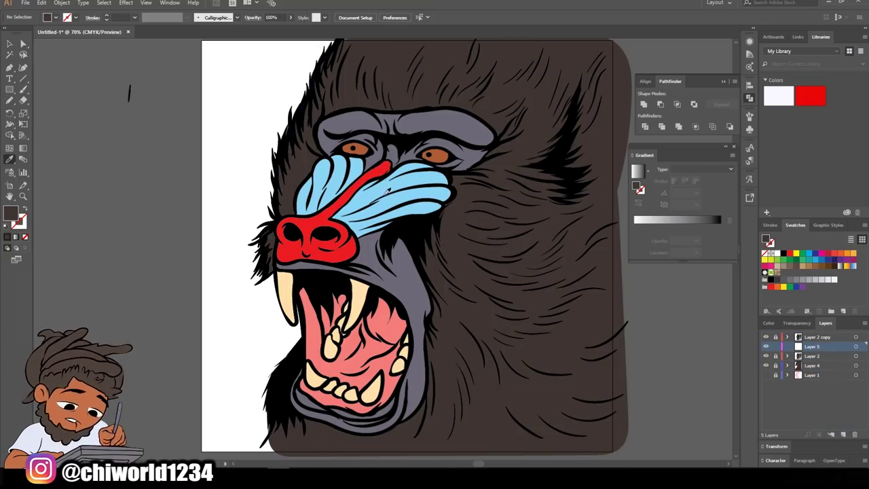
pyautogui.click(380, 194)
pyautogui.doubleClick(10, 214)
pyautogui.click(87, 89)
pyautogui.click(225, 32)
# - Brush dark teal shading strokes across the blue muzzle ridges
pyautogui.press('b')
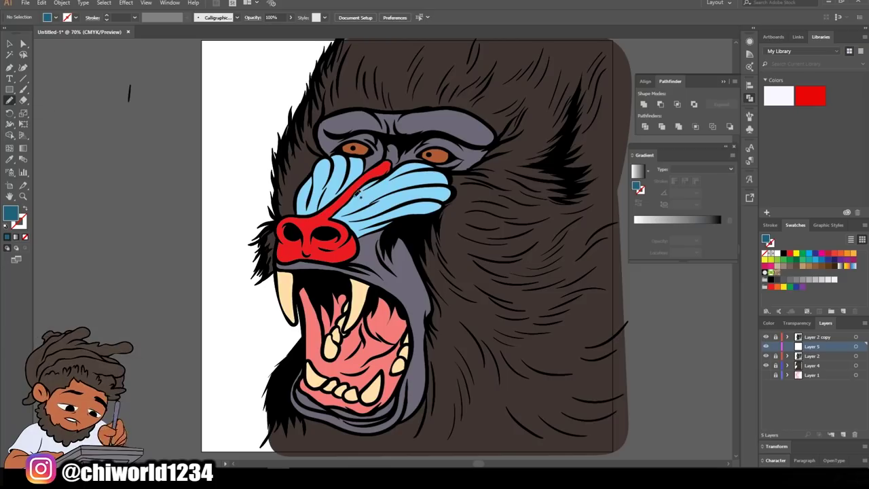
pyautogui.moveTo(336, 214)
pyautogui.mouseDown()
pyautogui.moveTo(342, 204)
pyautogui.moveTo(384, 193)
pyautogui.mouseUp()
pyautogui.moveTo(345, 215); pyautogui.dragTo(358, 231)
pyautogui.moveTo(359, 201); pyautogui.dragTo(430, 167)
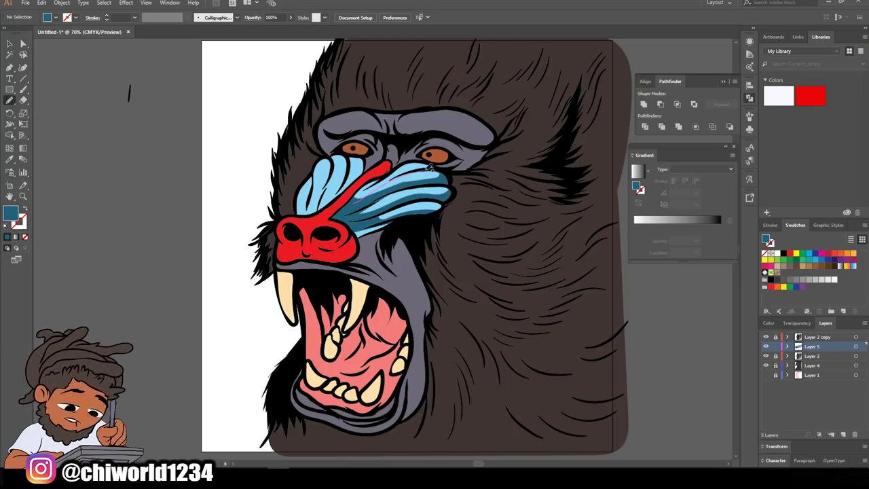
pyautogui.moveTo(362, 191); pyautogui.dragTo(357, 196)
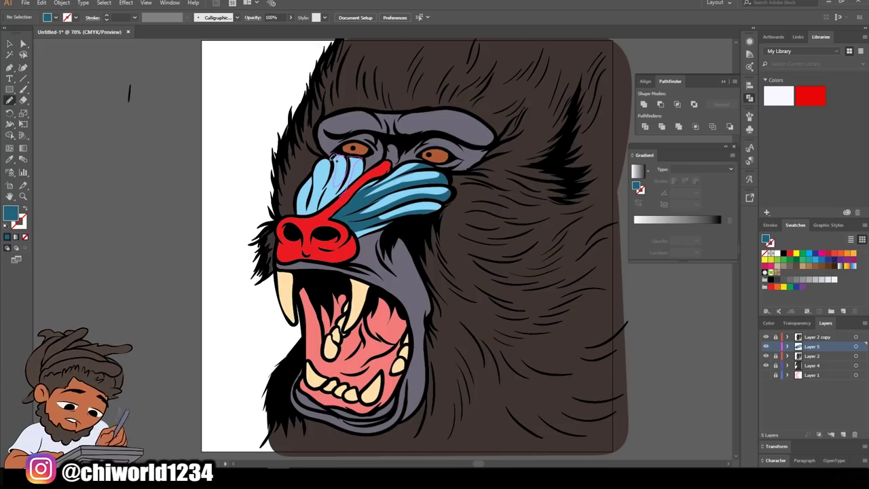
pyautogui.moveTo(313, 178); pyautogui.dragTo(298, 211)
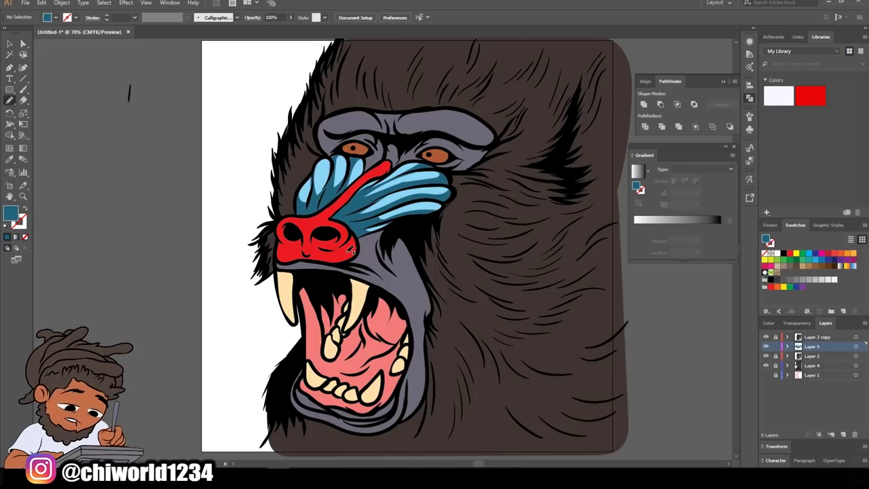
# - Shade the red nose with a dark maroon stroke
pyautogui.doubleClick(10, 212)
pyautogui.click(121, 103)
pyautogui.click(227, 32)
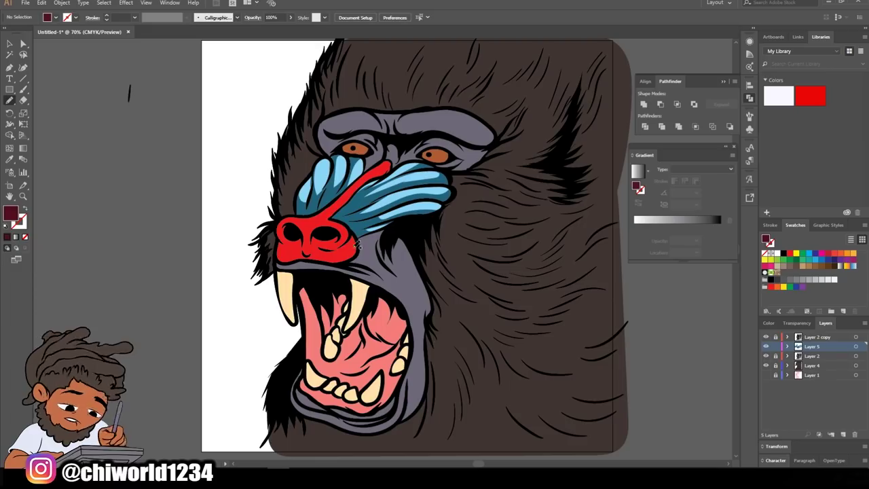
pyautogui.moveTo(325, 262); pyautogui.dragTo(319, 215)
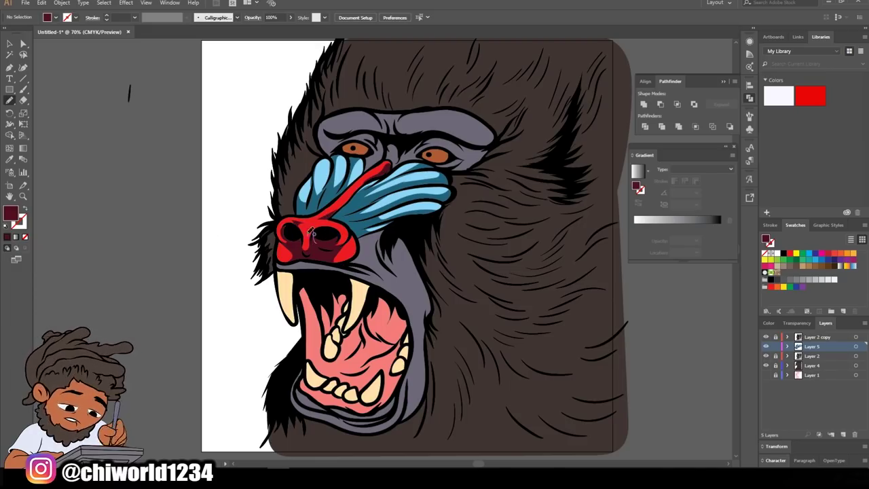
# - Switch to a dark navy-grey colour and shade along the brow
pyautogui.doubleClick(10, 212)
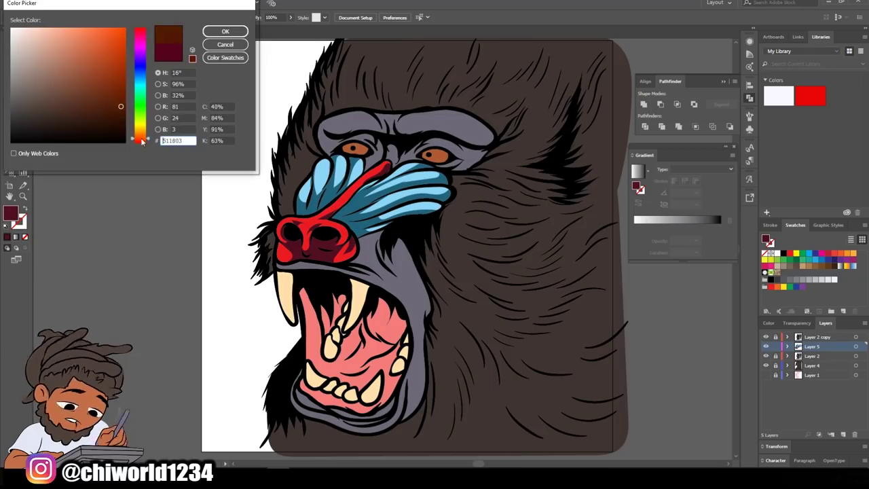
pyautogui.click(123, 103)
pyautogui.click(227, 31)
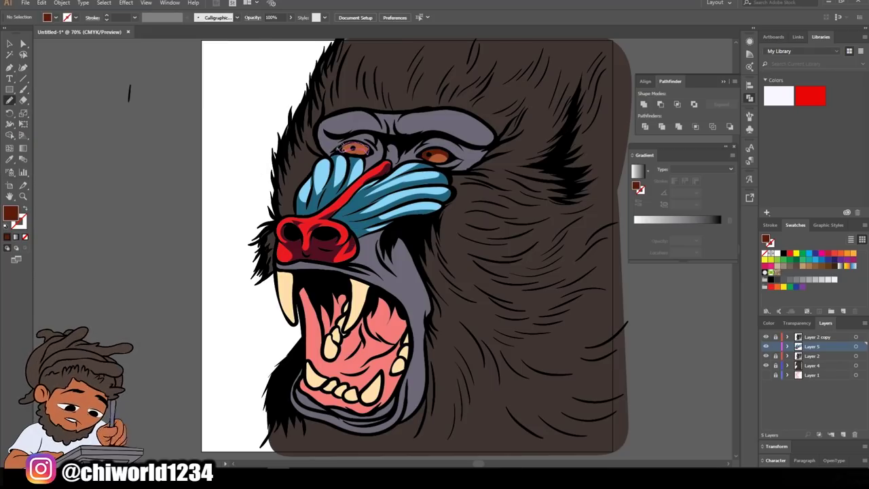
pyautogui.doubleClick(11, 213)
pyautogui.click(47, 93)
pyautogui.click(226, 32)
pyautogui.moveTo(492, 141); pyautogui.dragTo(407, 113)
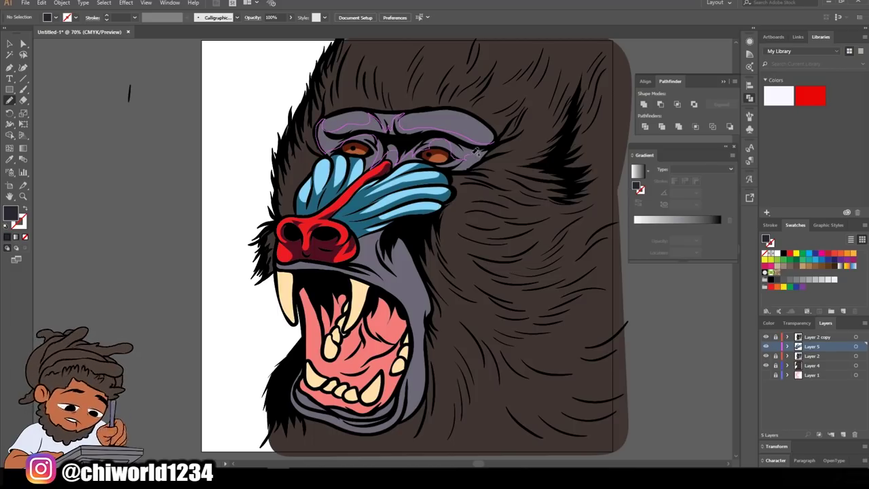
pyautogui.moveTo(477, 152); pyautogui.dragTo(470, 149)
# - Add dark grey shading to the cheeks, lower lip and top of the brow
pyautogui.moveTo(360, 264); pyautogui.dragTo(358, 267)
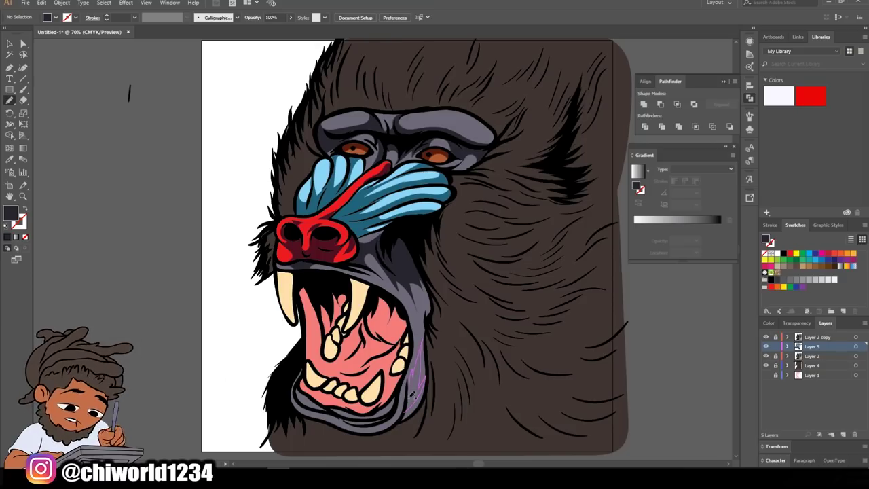
pyautogui.moveTo(422, 340); pyautogui.dragTo(413, 412)
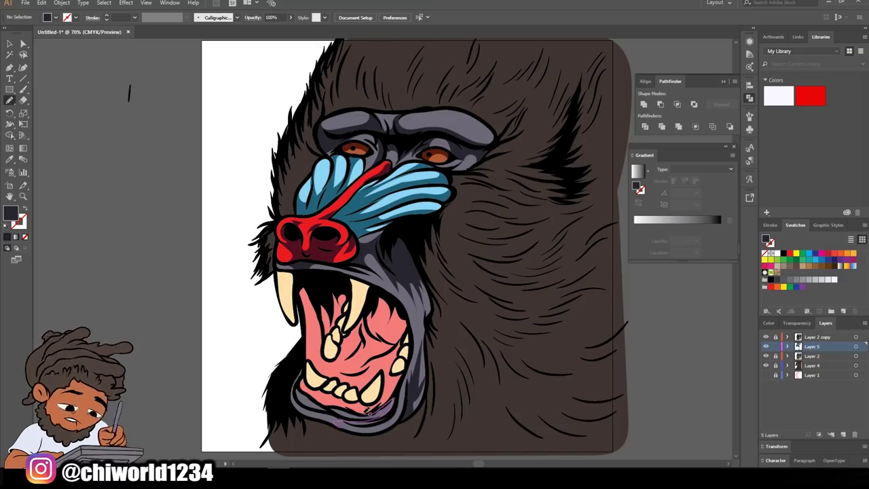
pyautogui.moveTo(307, 411); pyautogui.dragTo(306, 412)
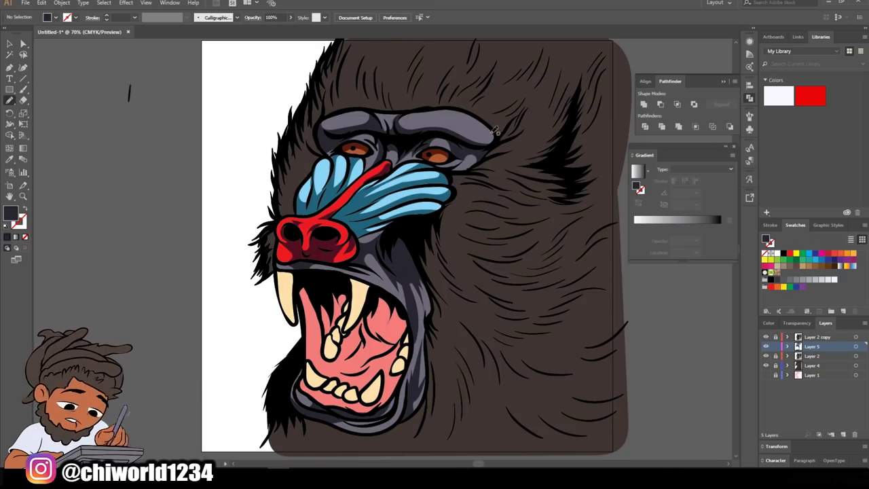
pyautogui.moveTo(491, 126); pyautogui.dragTo(493, 126)
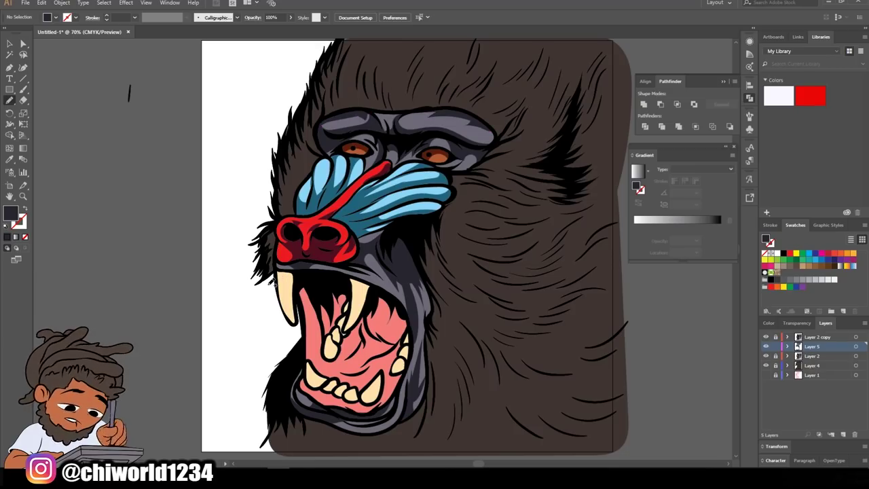
# - Shade the mouth interior and lower gums in maroon
pyautogui.doubleClick(10, 214)
pyautogui.press('Return')
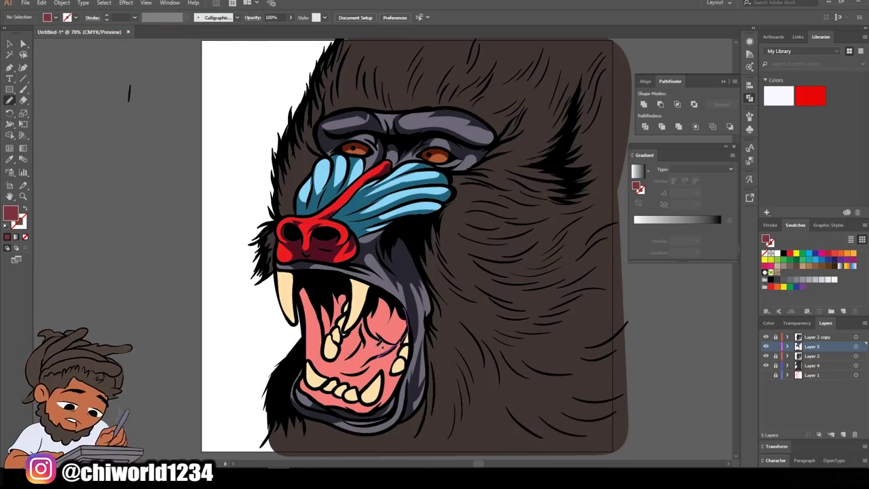
pyautogui.moveTo(378, 294); pyautogui.dragTo(327, 304)
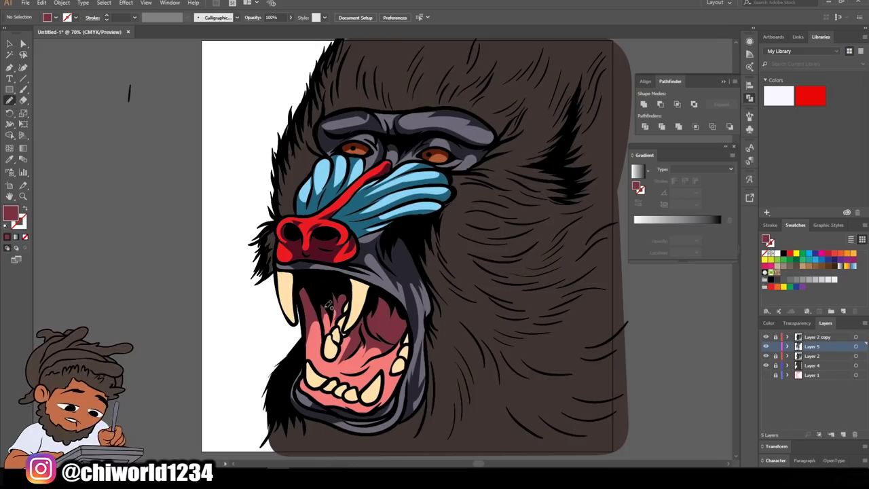
pyautogui.moveTo(350, 363); pyautogui.dragTo(351, 361)
pyautogui.moveTo(390, 388); pyautogui.dragTo(365, 403)
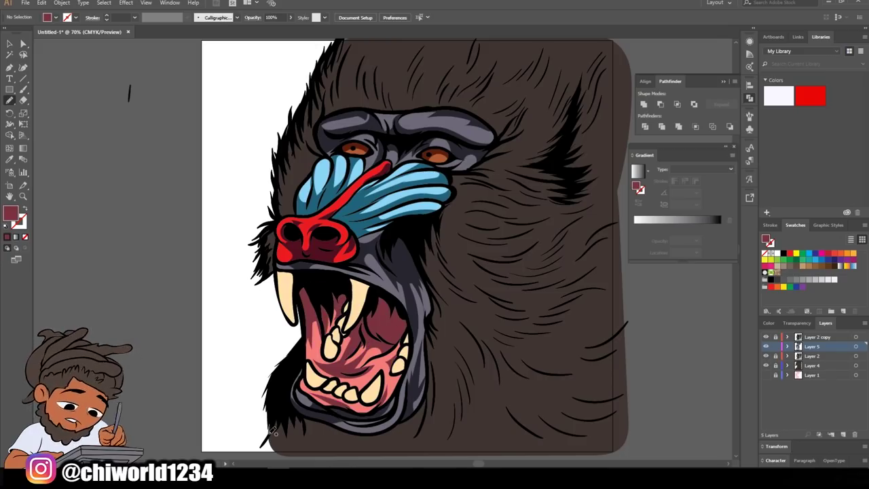
# - Shade both fangs and the lower teeth with tan
pyautogui.doubleClick(10, 214)
pyautogui.click(229, 30)
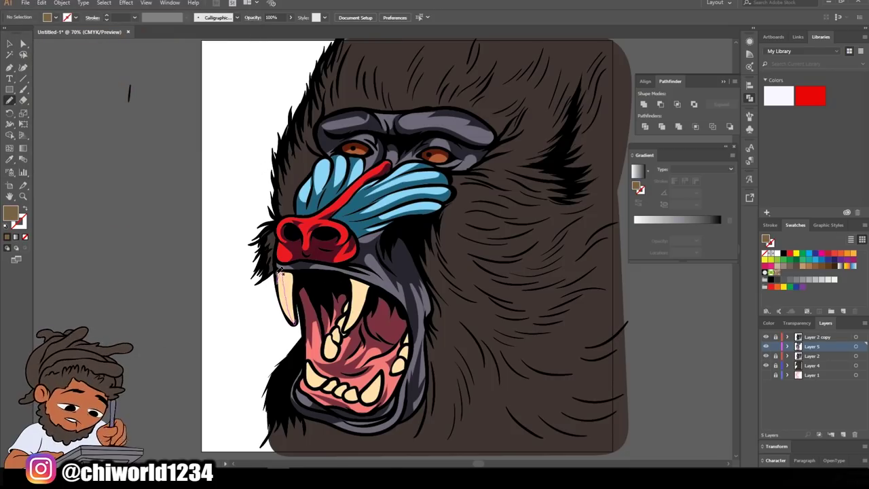
pyautogui.moveTo(280, 271); pyautogui.dragTo(290, 318)
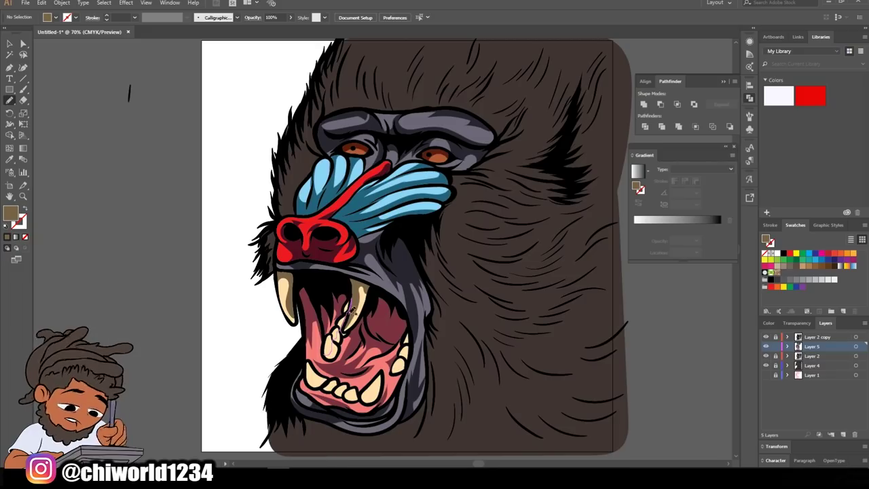
pyautogui.moveTo(347, 302); pyautogui.dragTo(332, 347)
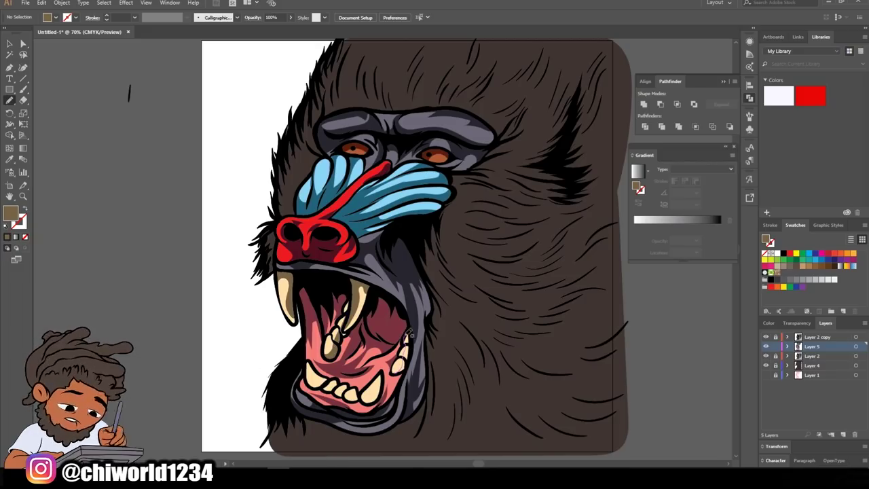
pyautogui.moveTo(410, 333)
pyautogui.mouseDown()
pyautogui.moveTo(405, 367)
pyautogui.moveTo(372, 399)
pyautogui.mouseUp()
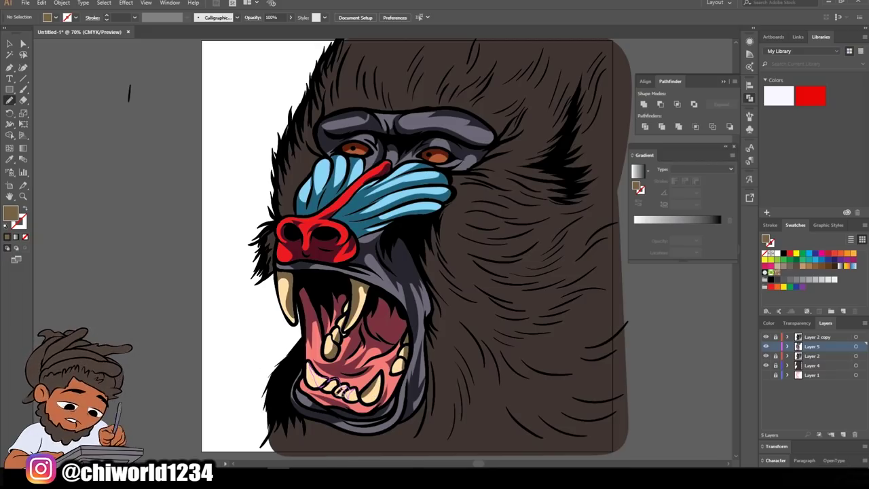
pyautogui.moveTo(314, 373); pyautogui.dragTo(350, 395)
pyautogui.doubleClick(10, 213)
# - Set a white stroke with no fill and paint a highlight along the right jaw
pyautogui.press('Return')
pyautogui.click(23, 89)
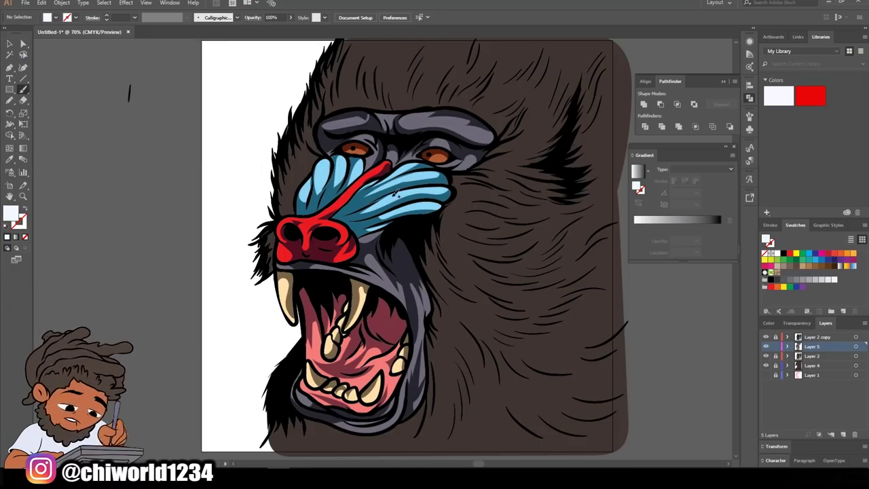
pyautogui.hotkey('shift', 'x')
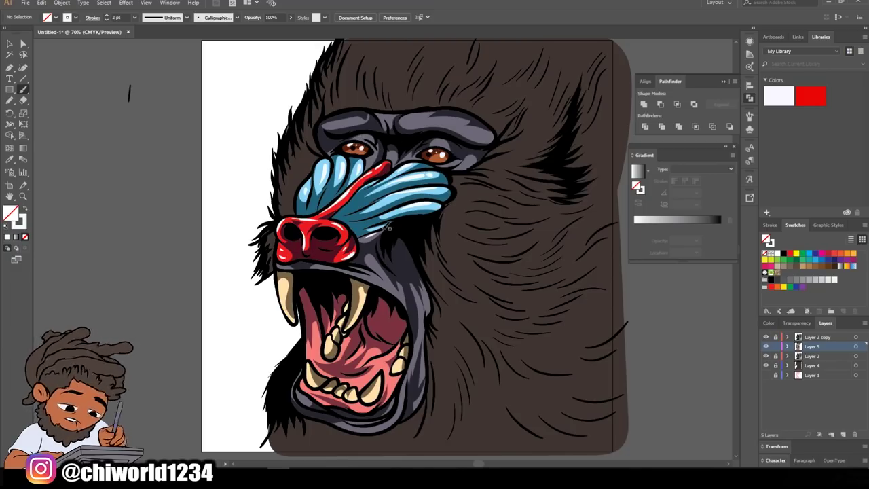
pyautogui.moveTo(419, 338); pyautogui.dragTo(424, 307)
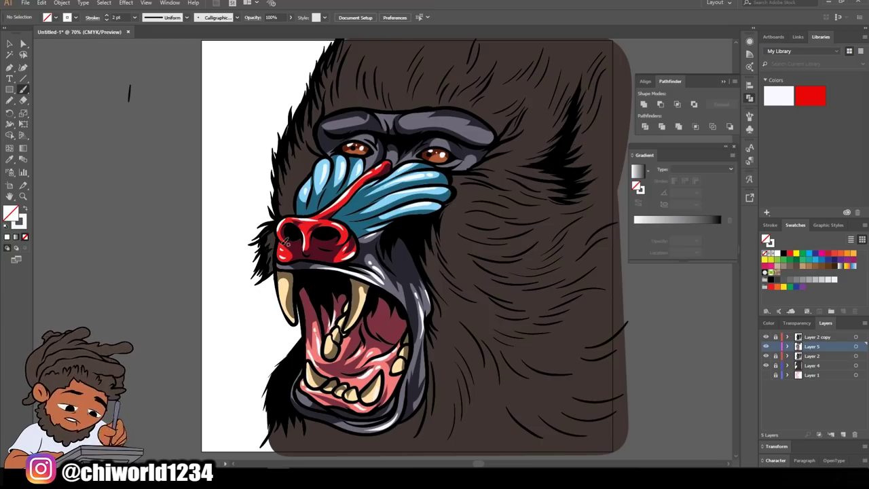
# - Paint a light-blue stroke inside the mouth and create a new layer
pyautogui.doubleClick(18, 221)
pyautogui.click(233, 32)
pyautogui.moveTo(351, 278); pyautogui.dragTo(368, 407)
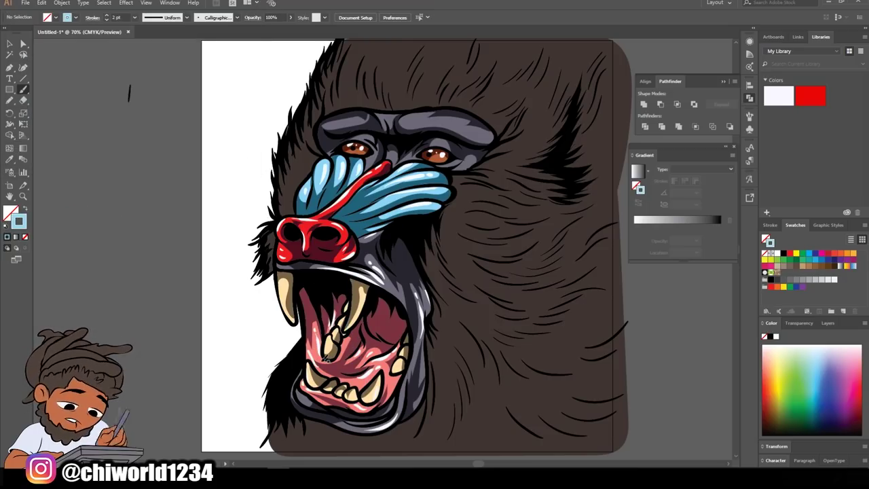
pyautogui.click(825, 323)
pyautogui.hotkey('ctrl', 'l')
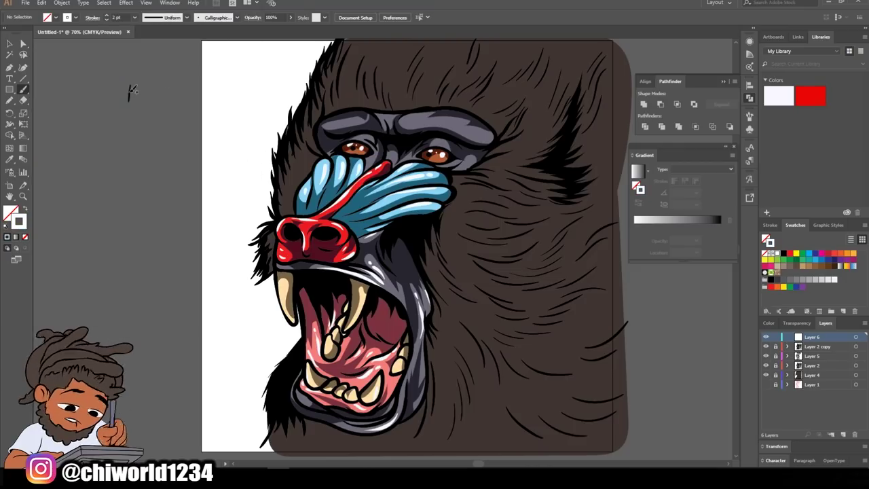
# - Paint thin white whiskers radiating from the muzzle and along the bottom of the chin
pyautogui.moveTo(370, 265)
pyautogui.mouseDown()
pyautogui.moveTo(475, 279)
pyautogui.moveTo(472, 261)
pyautogui.moveTo(455, 319)
pyautogui.mouseUp()
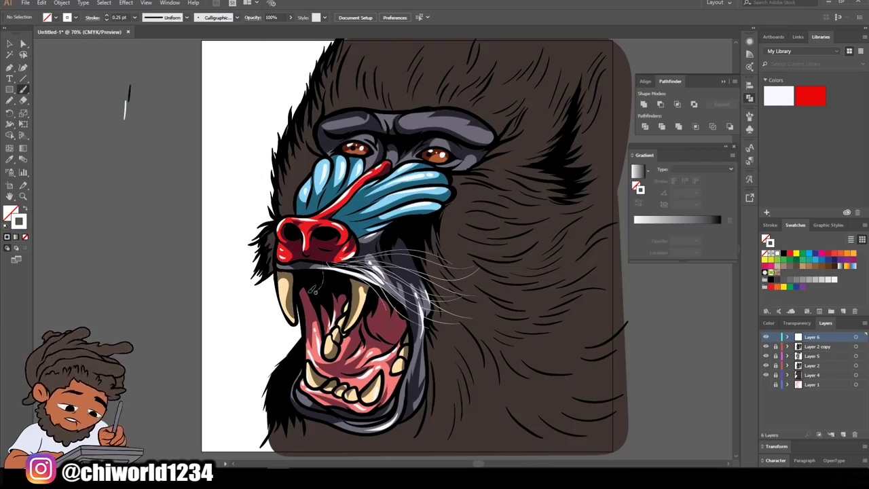
pyautogui.moveTo(319, 268); pyautogui.dragTo(261, 278)
pyautogui.moveTo(384, 279); pyautogui.dragTo(455, 326)
pyautogui.moveTo(376, 273)
pyautogui.mouseDown()
pyautogui.moveTo(468, 299)
pyautogui.moveTo(276, 281)
pyautogui.moveTo(441, 284)
pyautogui.mouseUp()
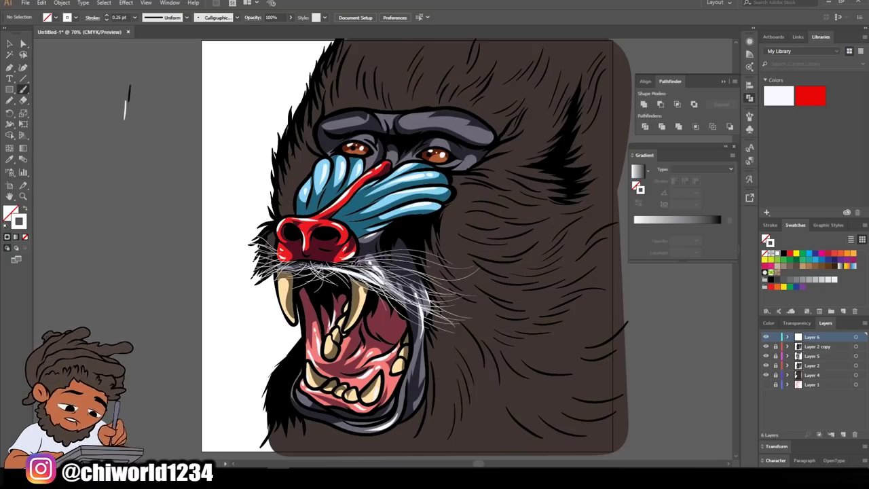
pyautogui.moveTo(406, 246)
pyautogui.mouseDown()
pyautogui.moveTo(349, 268)
pyautogui.moveTo(261, 278)
pyautogui.mouseUp()
pyautogui.moveTo(359, 264)
pyautogui.mouseDown()
pyautogui.moveTo(412, 289)
pyautogui.moveTo(492, 292)
pyautogui.mouseUp()
pyautogui.moveTo(402, 415)
pyautogui.mouseDown()
pyautogui.moveTo(395, 435)
pyautogui.moveTo(376, 448)
pyautogui.mouseUp()
pyautogui.moveTo(366, 428)
pyautogui.mouseDown()
pyautogui.moveTo(346, 445)
pyautogui.moveTo(360, 447)
pyautogui.mouseUp()
pyautogui.moveTo(343, 429); pyautogui.dragTo(295, 411)
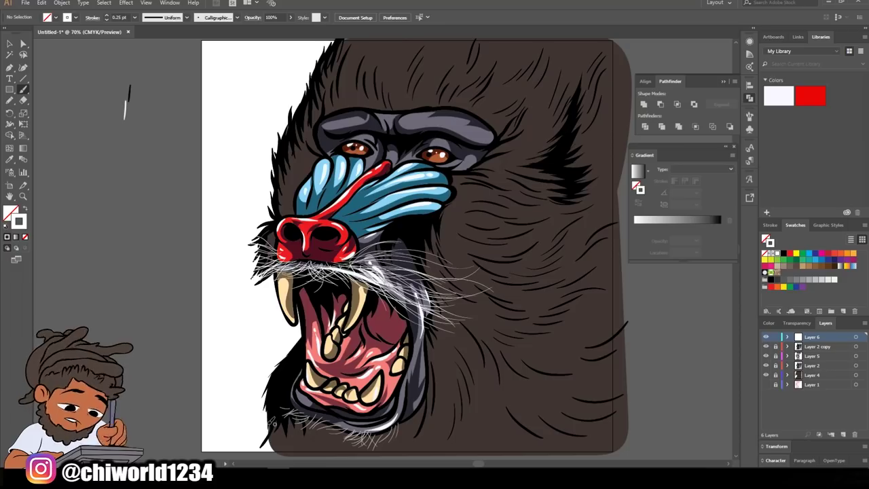
# - Recolour the whisker strokes soft grey and add a new layer for the drool
pyautogui.press('v')
pyautogui.click(366, 272)
pyautogui.doubleClick(18, 220)
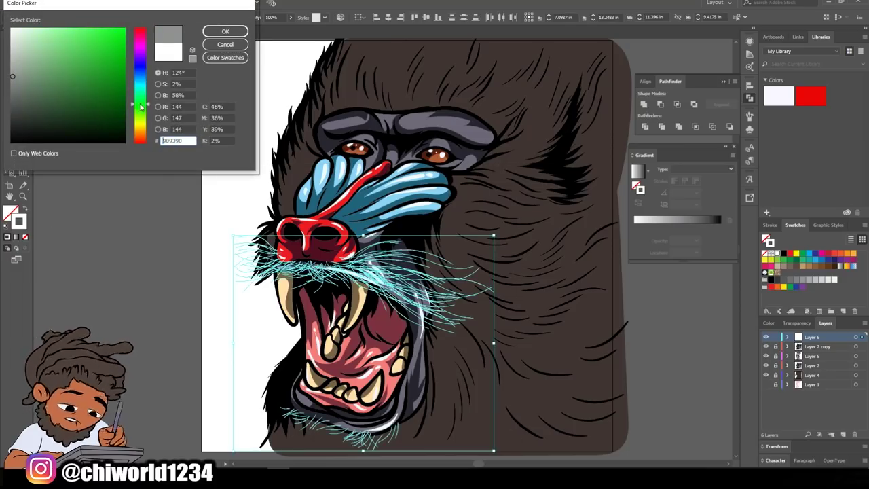
pyautogui.moveTo(140, 107); pyautogui.dragTo(127, 118)
pyautogui.click(226, 31)
pyautogui.click(194, 62)
pyautogui.click(842, 434)
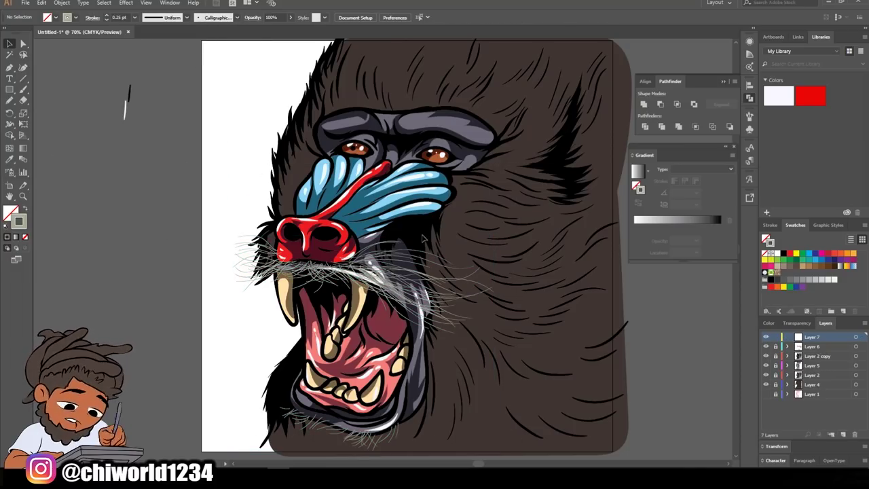
pyautogui.doubleClick(18, 220)
# - Paint light-cyan drool strands along the right fang and left side of the mouth
pyautogui.click(228, 31)
pyautogui.press('b')
pyautogui.moveTo(353, 271)
pyautogui.mouseDown()
pyautogui.moveTo(346, 380)
pyautogui.moveTo(299, 353)
pyautogui.mouseUp()
pyautogui.moveTo(278, 288)
pyautogui.mouseDown()
pyautogui.moveTo(322, 390)
pyautogui.moveTo(290, 303)
pyautogui.mouseUp()
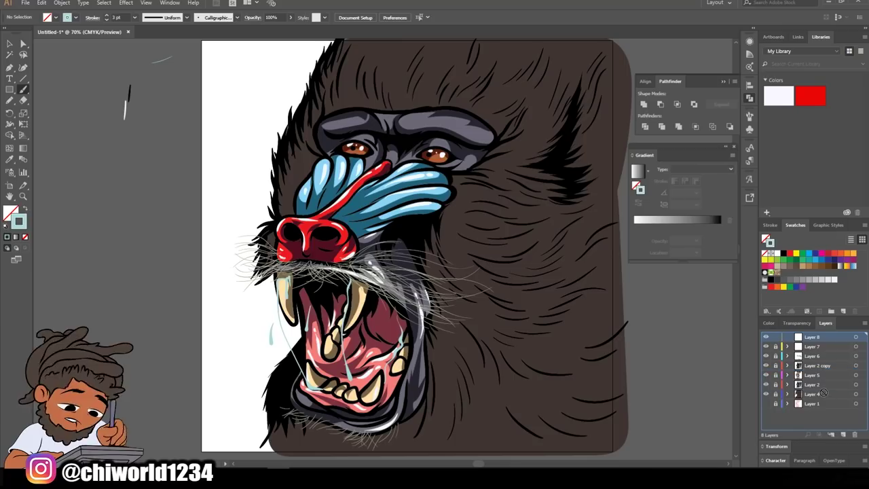
# - Set the fill colour to tan B7976C
pyautogui.click(9, 159)
pyautogui.click(516, 380)
pyautogui.doubleClick(10, 213)
pyautogui.click(139, 135)
pyautogui.press('Return')
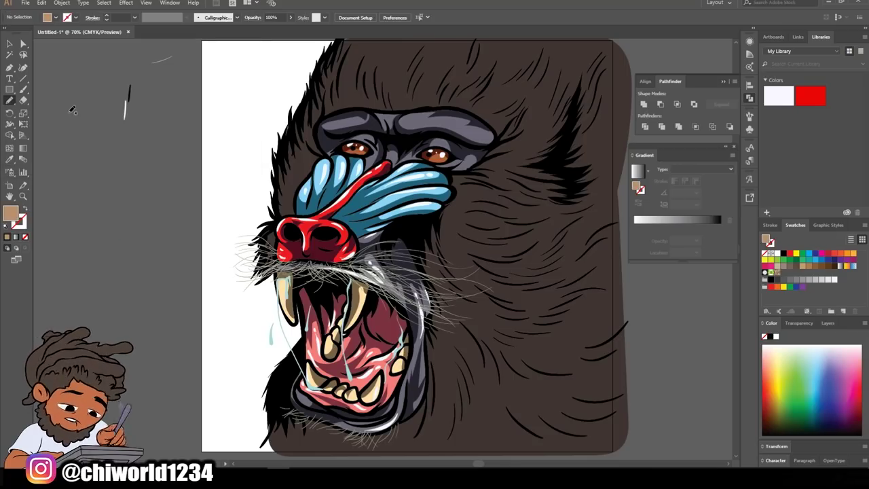
pyautogui.press('F7')
# - Brush tan fur strands over the right cheek and the fur right of the mouth
pyautogui.moveTo(508, 229); pyautogui.dragTo(543, 170)
pyautogui.moveTo(563, 109); pyautogui.dragTo(475, 170)
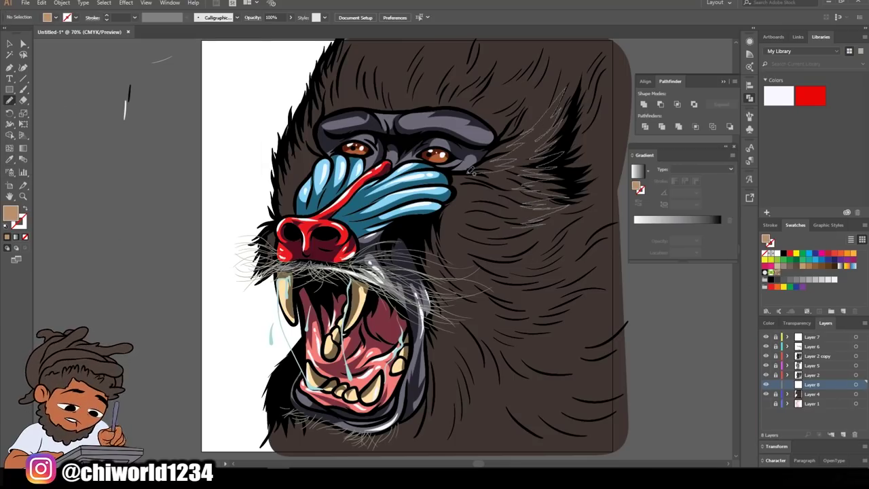
pyautogui.moveTo(468, 217); pyautogui.dragTo(522, 103)
pyautogui.moveTo(489, 268); pyautogui.dragTo(597, 366)
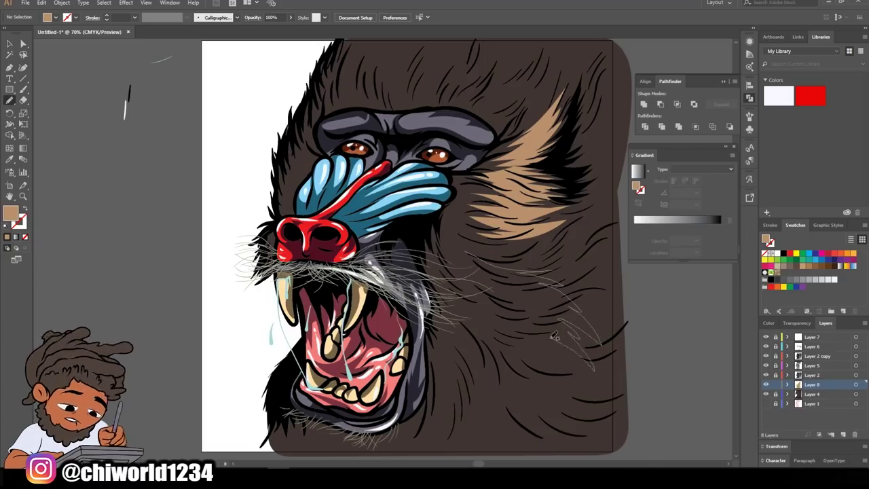
pyautogui.moveTo(570, 421); pyautogui.dragTo(523, 332)
pyautogui.moveTo(529, 417); pyautogui.dragTo(461, 325)
pyautogui.moveTo(509, 349); pyautogui.dragTo(451, 251)
# - Brush tan fur across the head top and chin, then add a new layer beneath
pyautogui.moveTo(475, 102)
pyautogui.mouseDown()
pyautogui.moveTo(536, 65)
pyautogui.moveTo(550, 68)
pyautogui.mouseUp()
pyautogui.moveTo(462, 88); pyautogui.dragTo(334, 65)
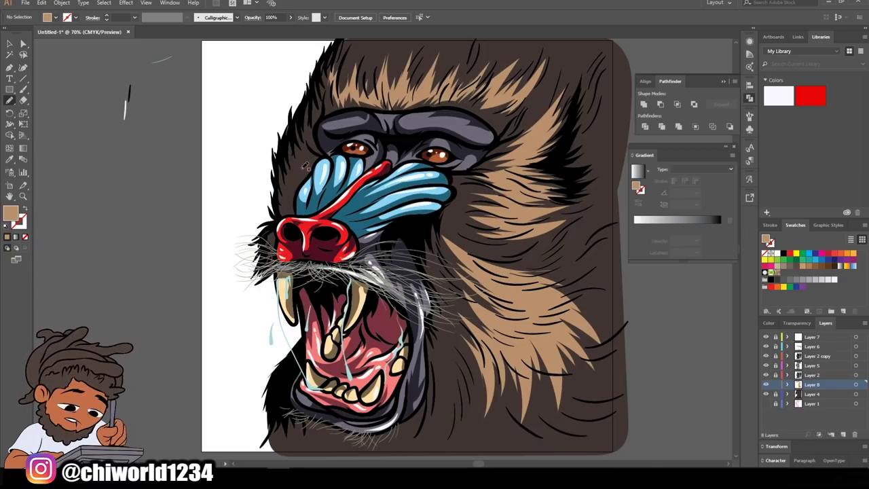
pyautogui.moveTo(482, 407); pyautogui.dragTo(445, 339)
pyautogui.moveTo(451, 390); pyautogui.dragTo(394, 453)
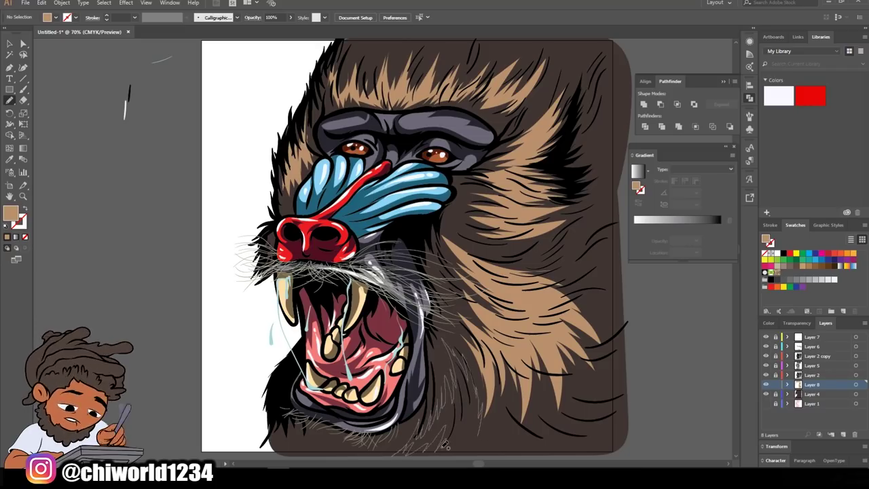
pyautogui.moveTo(475, 407); pyautogui.dragTo(441, 457)
pyautogui.moveTo(381, 456); pyautogui.dragTo(314, 411)
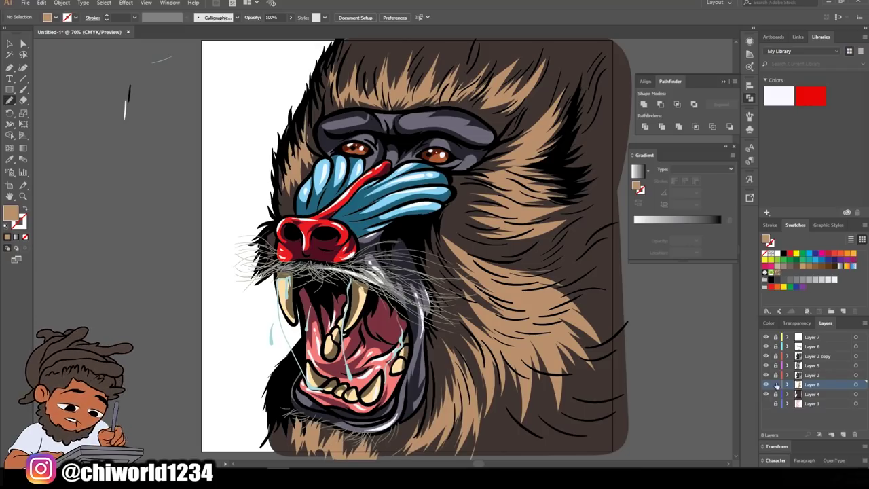
pyautogui.click(812, 394)
pyautogui.hotkey('ctrl', 'l')
pyautogui.doubleClick(10, 213)
# - Paint black fur strands over the tan hair and extend the dark backdrop rightward
pyautogui.press('Return')
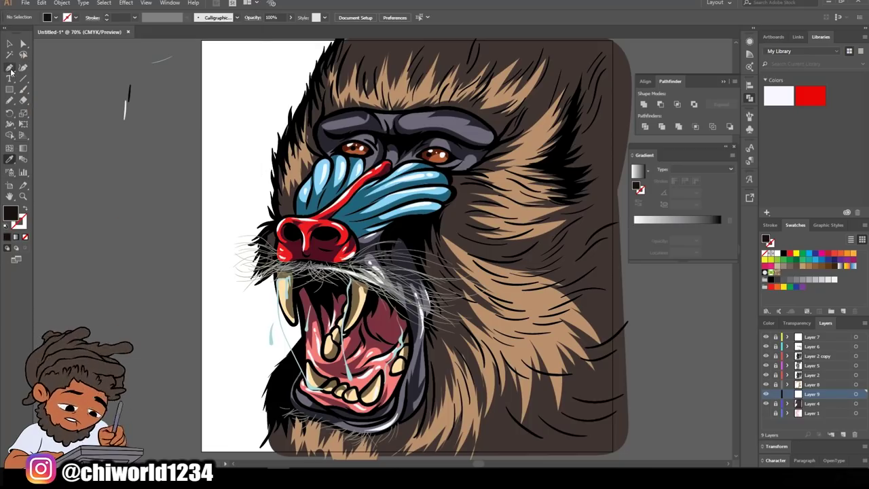
pyautogui.click(10, 100)
pyautogui.moveTo(574, 208); pyautogui.dragTo(433, 277)
pyautogui.moveTo(487, 187); pyautogui.dragTo(453, 213)
pyautogui.moveTo(541, 98); pyautogui.dragTo(494, 170)
pyautogui.moveTo(527, 134); pyautogui.dragTo(471, 174)
pyautogui.moveTo(480, 176); pyautogui.dragTo(446, 209)
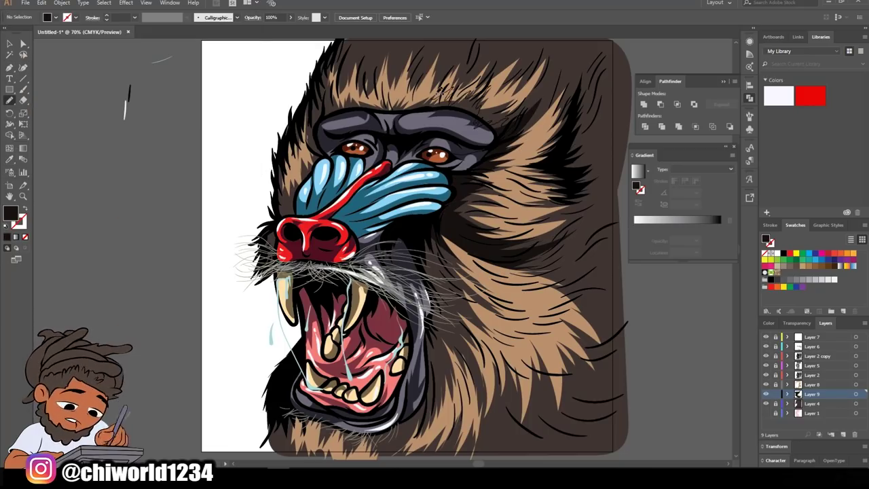
pyautogui.moveTo(573, 253)
pyautogui.mouseDown()
pyautogui.moveTo(608, 183)
pyautogui.moveTo(516, 434)
pyautogui.mouseUp()
pyautogui.moveTo(564, 68); pyautogui.dragTo(507, 47)
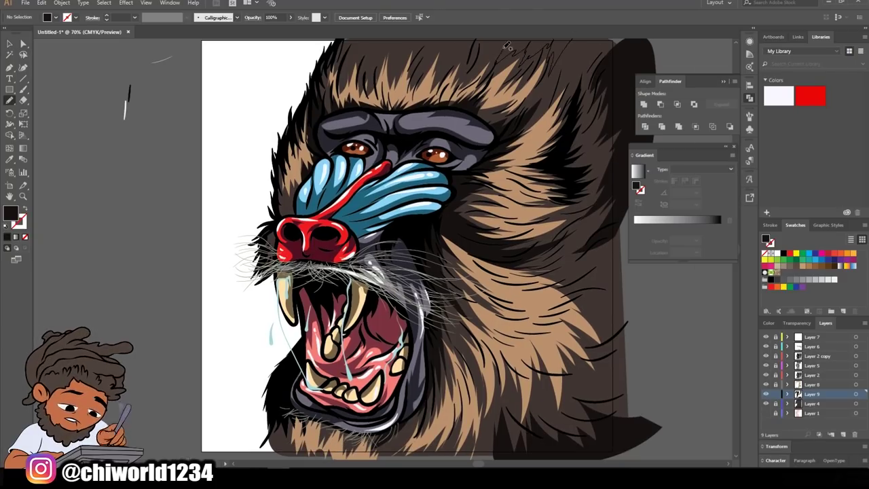
pyautogui.moveTo(605, 281); pyautogui.dragTo(588, 235)
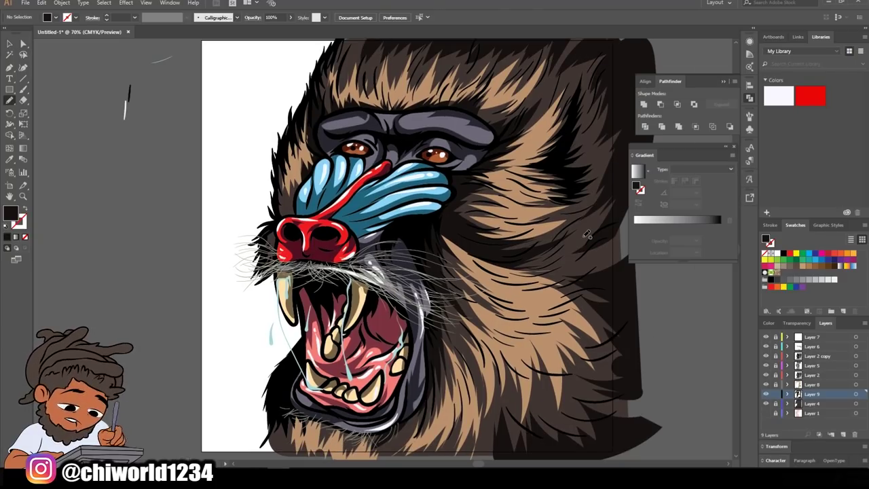
# - On a new layer, paint dark brown fur strands on the right side
pyautogui.hotkey('ctrl', 'l')
pyautogui.press('i')
pyautogui.click(399, 237)
pyautogui.doubleClick(10, 213)
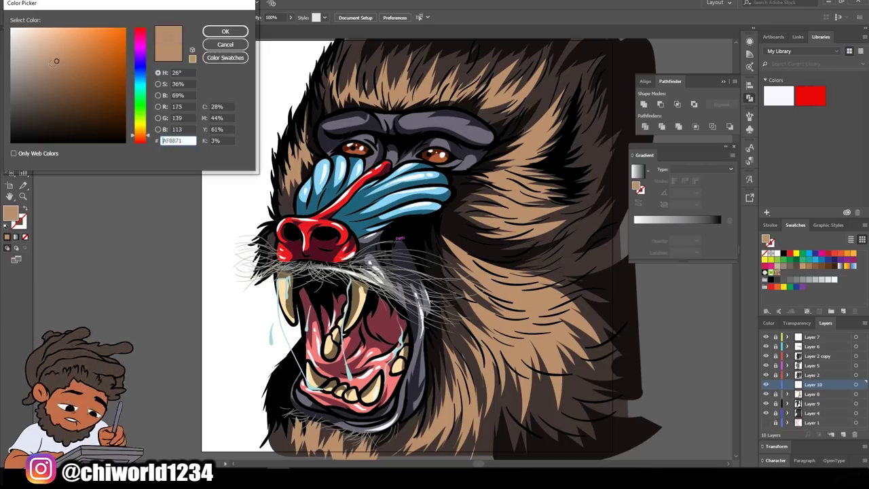
pyautogui.click(225, 31)
pyautogui.press('b')
pyautogui.moveTo(549, 331); pyautogui.dragTo(554, 335)
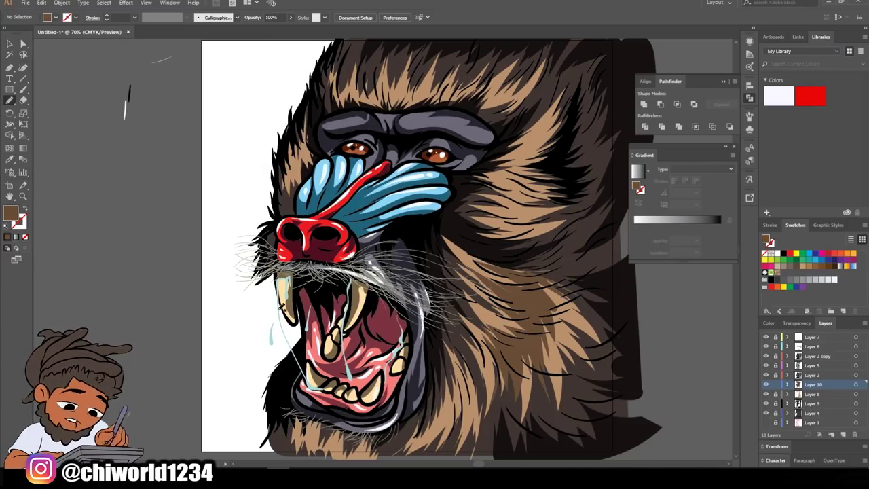
# - Add another layer and paint a large green shape along the left side
pyautogui.click(811, 422)
pyautogui.hotkey('ctrl', 'l')
pyautogui.click(795, 258)
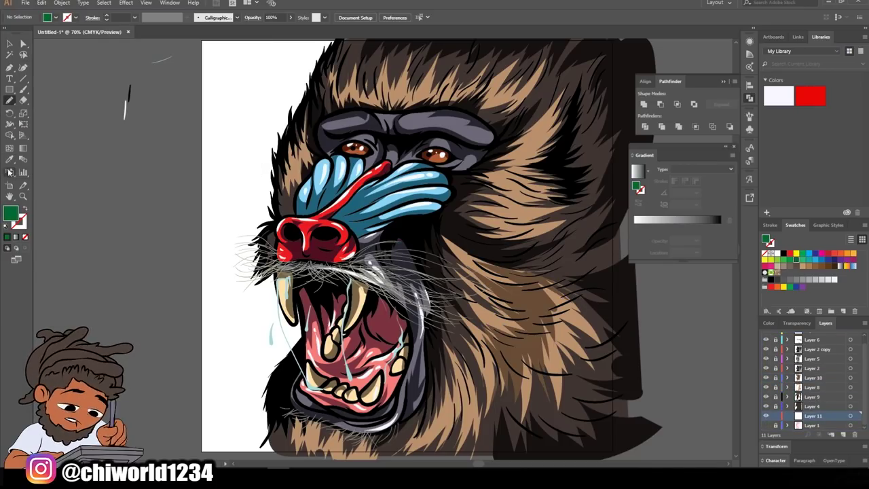
pyautogui.moveTo(180, 402); pyautogui.dragTo(234, 237)
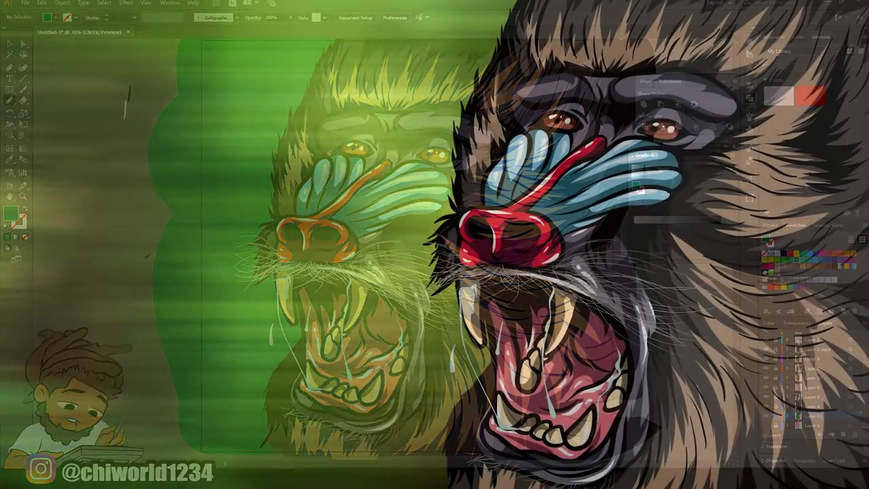